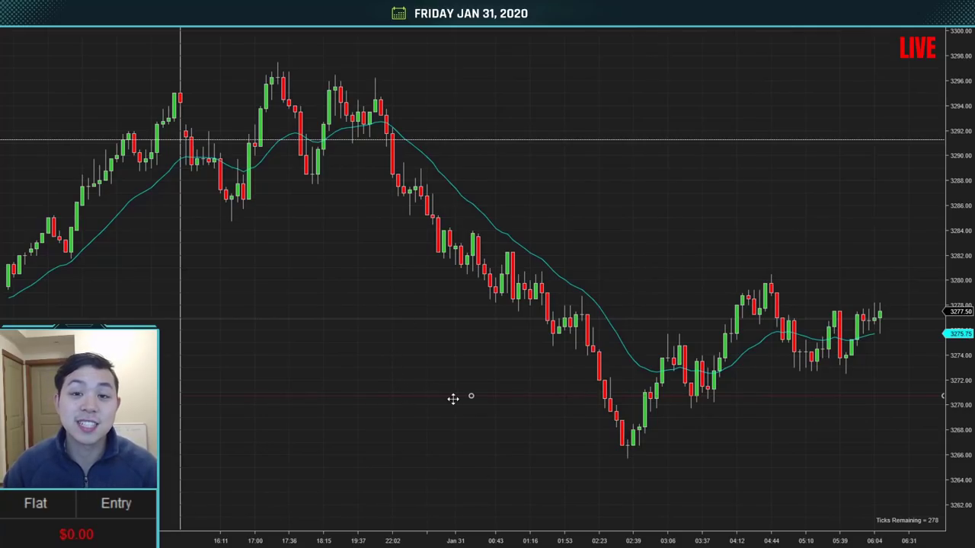
# Step: Align the white horizontal lines with the overnight high near 3296 and low near 3266, and move the red line up to about 3294
pyautogui.moveTo(524, 140); pyautogui.dragTo(681, 77)
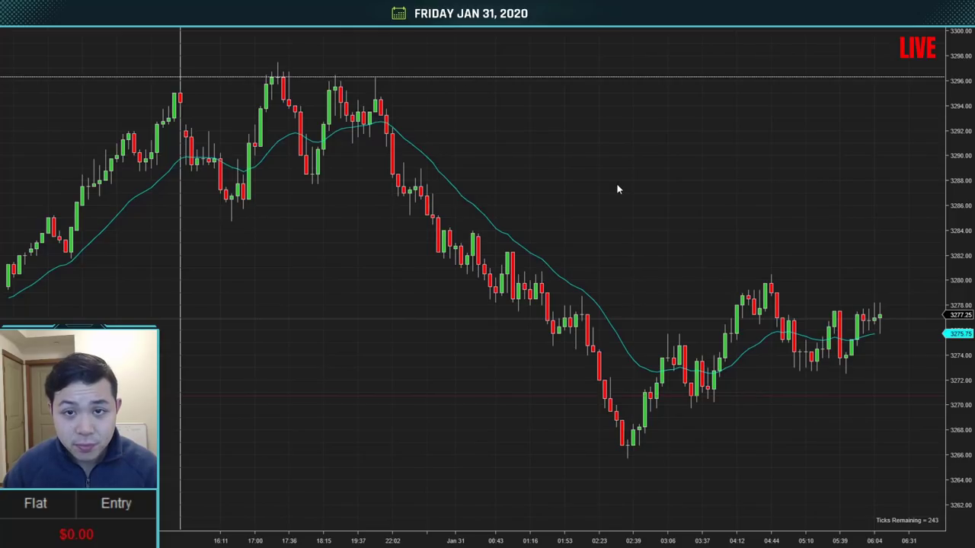
pyautogui.moveTo(477, 319); pyautogui.dragTo(590, 460)
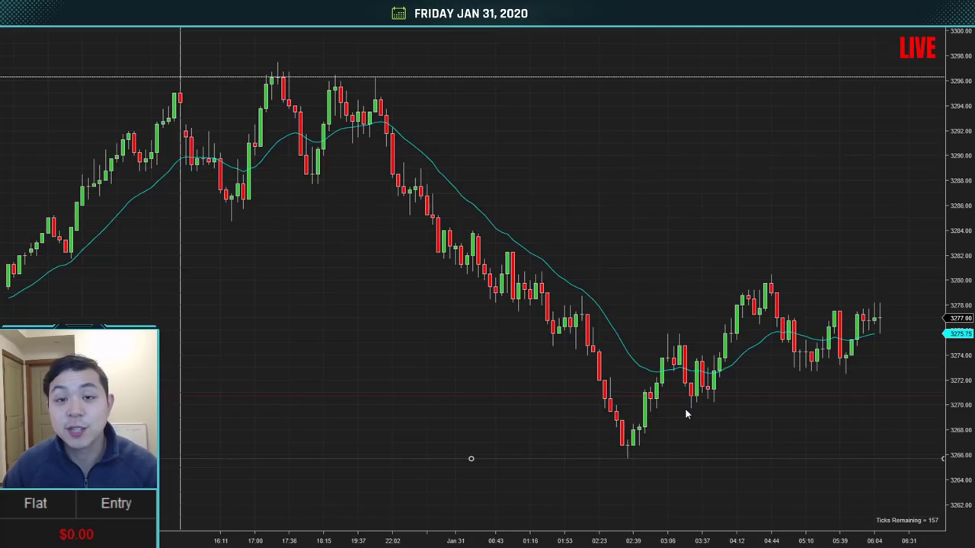
pyautogui.click(527, 79)
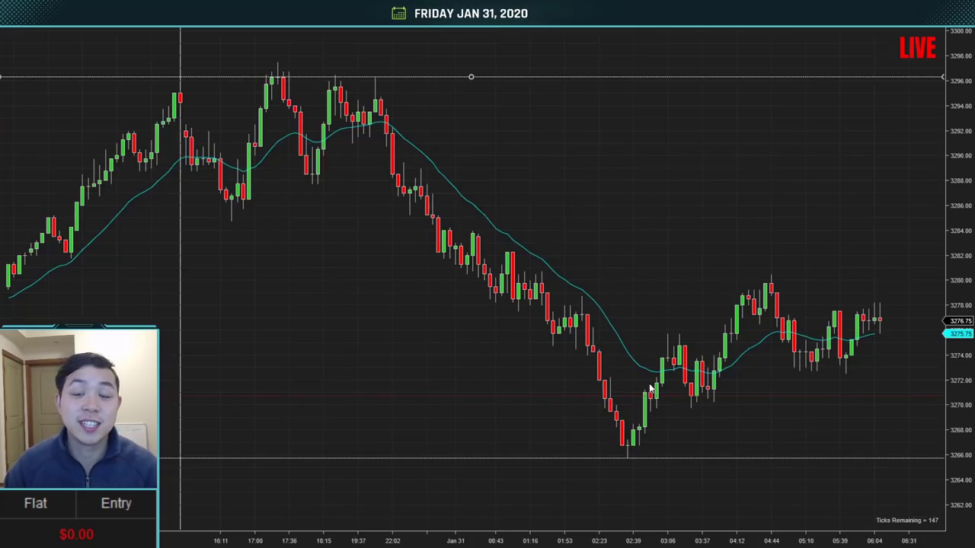
pyautogui.click(559, 395)
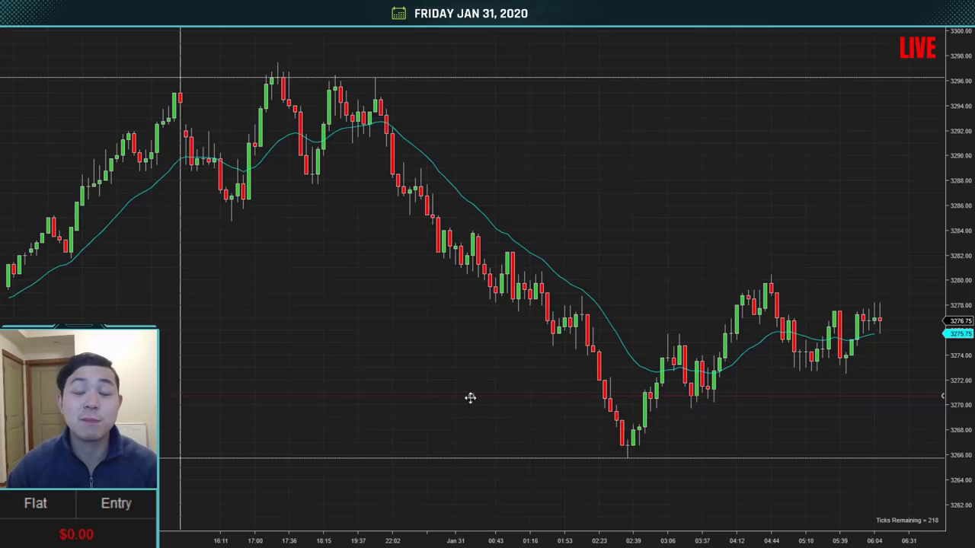
pyautogui.moveTo(470, 398); pyautogui.dragTo(636, 103)
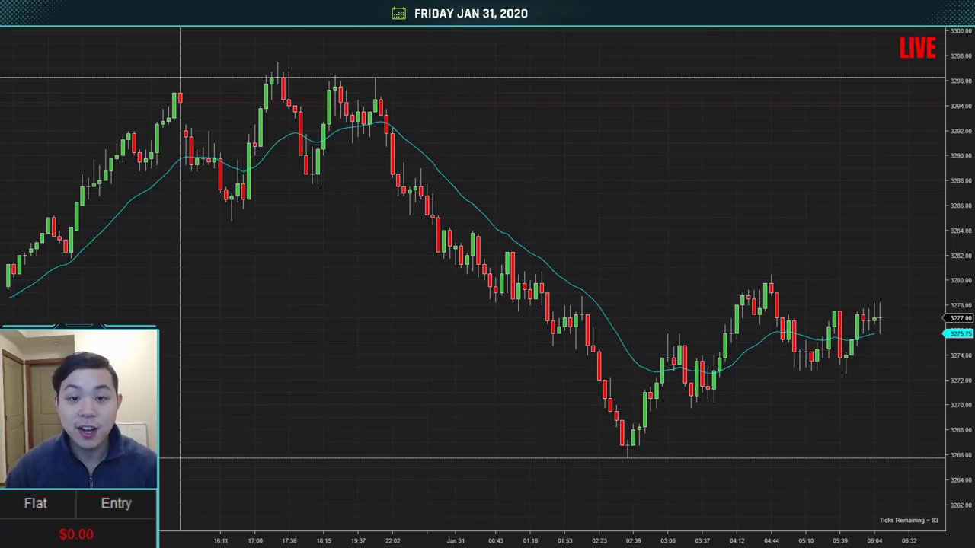
# Step: Circle the overnight swing high and low, draw arrows along the decline and recovery, and box the low with a question mark
pyautogui.moveTo(397, 66)
pyautogui.mouseDown()
pyautogui.moveTo(358, 75)
pyautogui.moveTo(387, 64)
pyautogui.mouseUp()
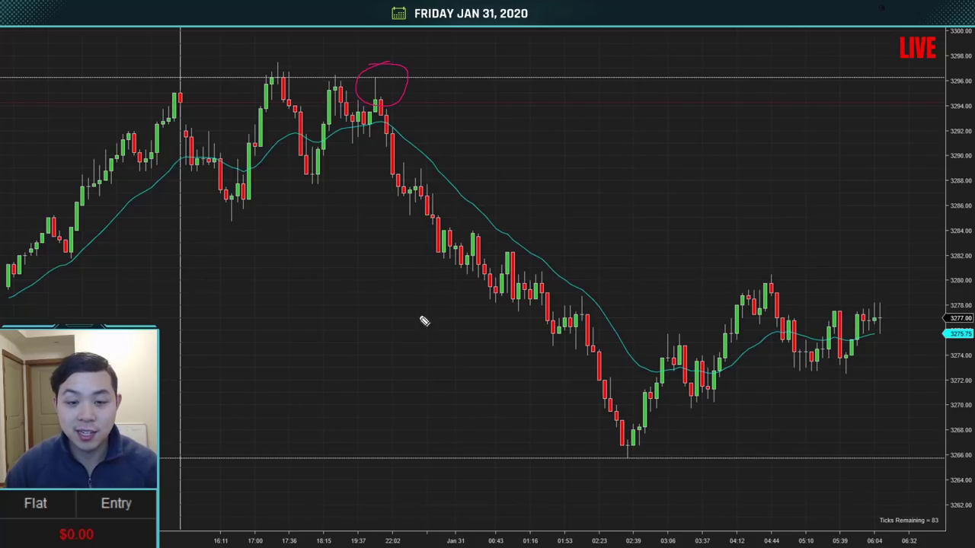
pyautogui.moveTo(630, 450)
pyautogui.mouseDown()
pyautogui.moveTo(616, 461)
pyautogui.moveTo(637, 452)
pyautogui.mouseUp()
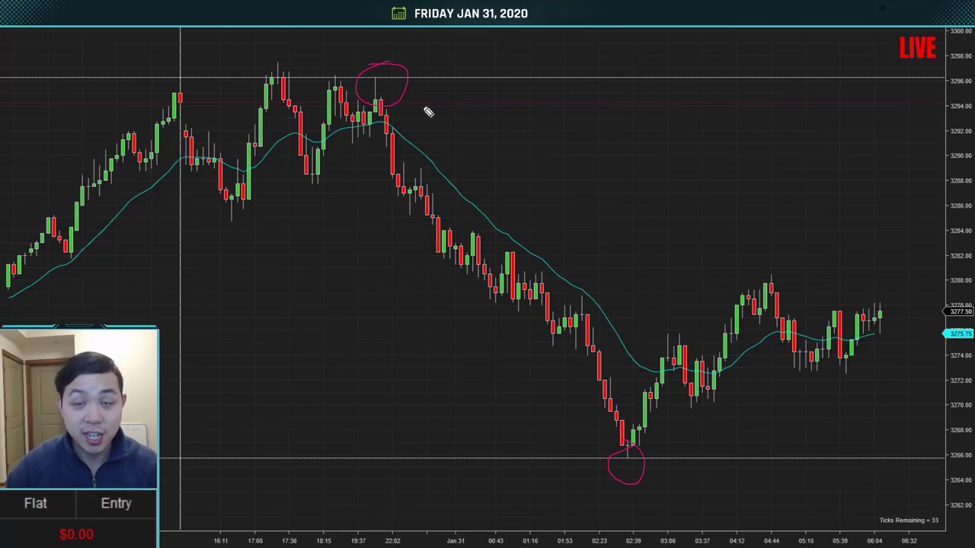
pyautogui.moveTo(445, 116)
pyautogui.mouseDown()
pyautogui.moveTo(635, 283)
pyautogui.moveTo(645, 279)
pyautogui.moveTo(625, 283)
pyautogui.mouseUp()
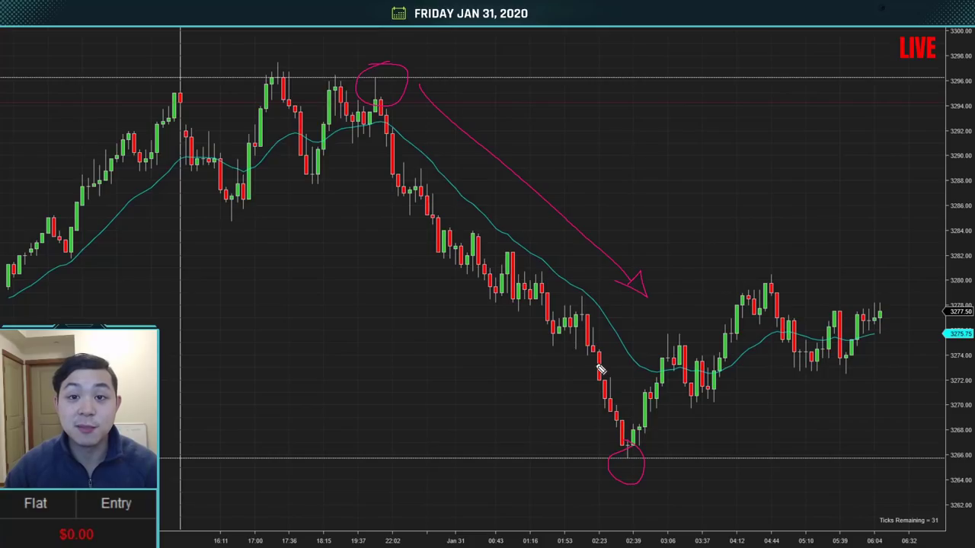
pyautogui.moveTo(670, 441)
pyautogui.mouseDown()
pyautogui.moveTo(857, 393)
pyautogui.moveTo(865, 404)
pyautogui.moveTo(840, 384)
pyautogui.mouseUp()
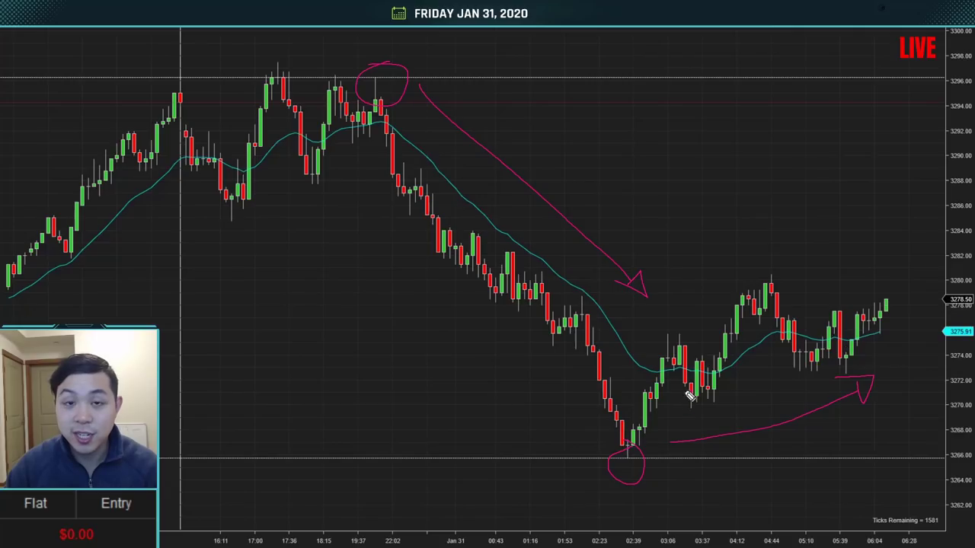
pyautogui.moveTo(686, 420)
pyautogui.mouseDown()
pyautogui.moveTo(528, 481)
pyautogui.moveTo(725, 435)
pyautogui.moveTo(779, 442)
pyautogui.moveTo(792, 482)
pyautogui.mouseUp()
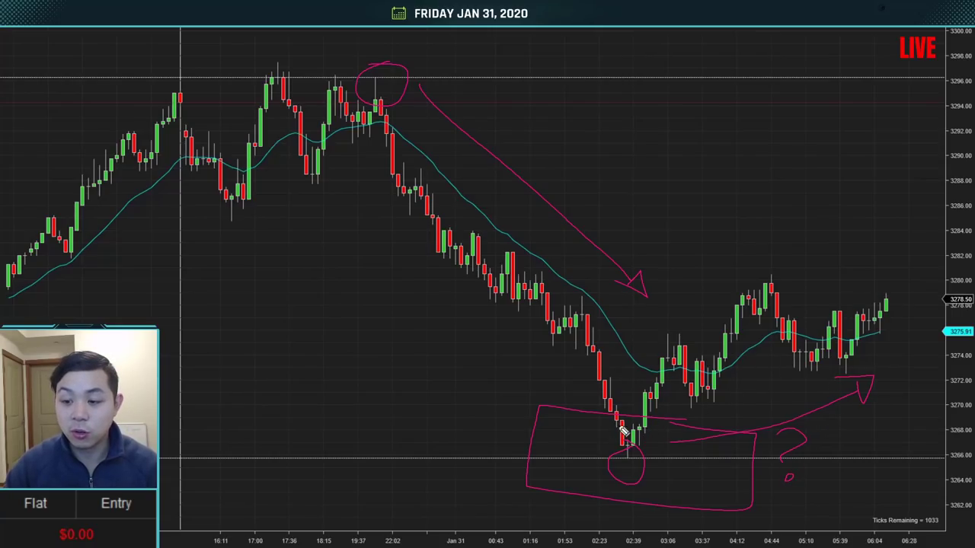
pyautogui.moveTo(886, 314)
pyautogui.mouseDown()
pyautogui.moveTo(943, 518)
pyautogui.moveTo(919, 492)
pyautogui.mouseUp()
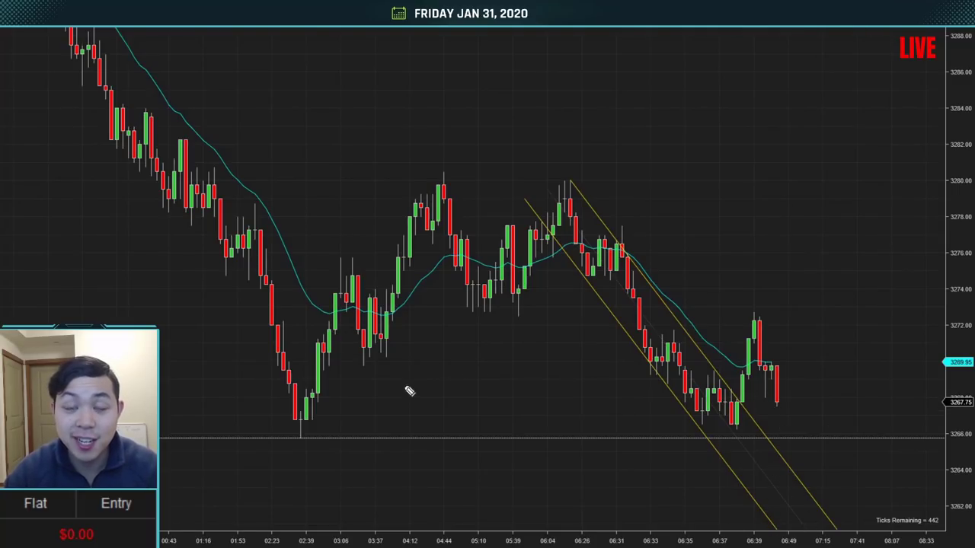
# Step: Draw one rising and two falling arrows across the chart to illustrate the competing trend directions, and clear them
pyautogui.moveTo(388, 416)
pyautogui.mouseDown()
pyautogui.moveTo(681, 146)
pyautogui.moveTo(666, 139)
pyautogui.mouseUp()
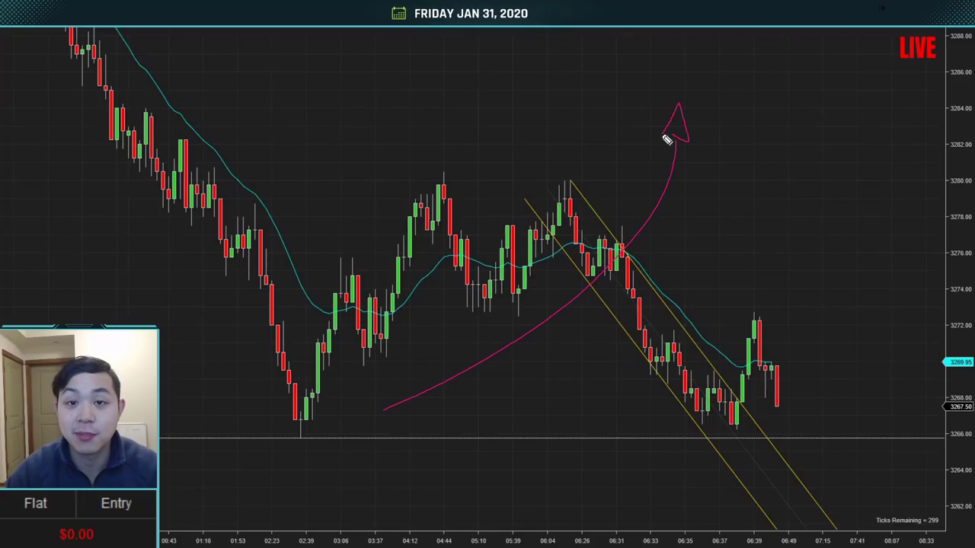
pyautogui.moveTo(558, 96)
pyautogui.mouseDown()
pyautogui.moveTo(719, 254)
pyautogui.moveTo(672, 225)
pyautogui.mouseUp()
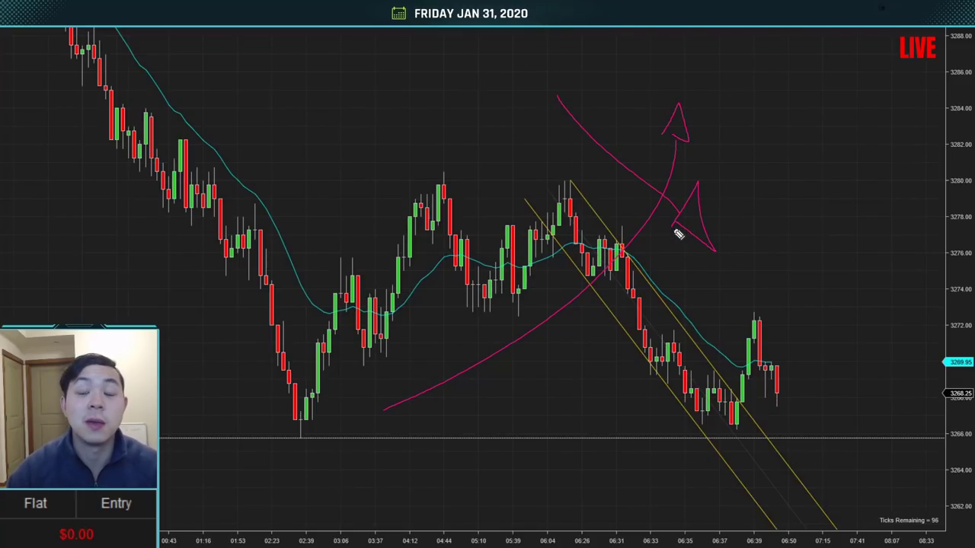
pyautogui.moveTo(722, 142)
pyautogui.mouseDown()
pyautogui.moveTo(914, 406)
pyautogui.moveTo(896, 418)
pyautogui.moveTo(882, 411)
pyautogui.mouseUp()
pyautogui.press('e')
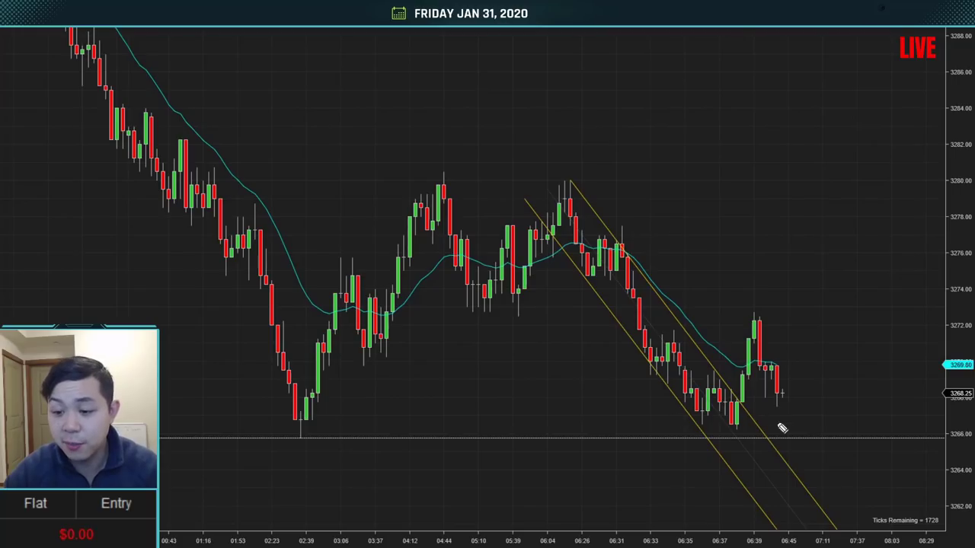
# Step: Underline the recent lows near 3266 with a curve, circle the earlier low at the same level, and clear the markup
pyautogui.moveTo(678, 422)
pyautogui.mouseDown()
pyautogui.moveTo(724, 439)
pyautogui.moveTo(785, 419)
pyautogui.mouseUp()
pyautogui.moveTo(313, 418); pyautogui.dragTo(287, 418)
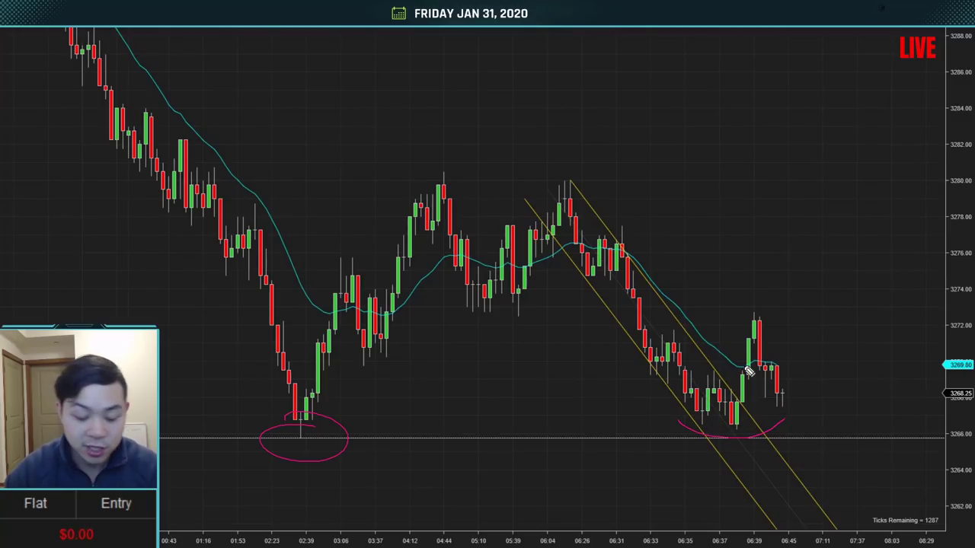
pyautogui.press('e')
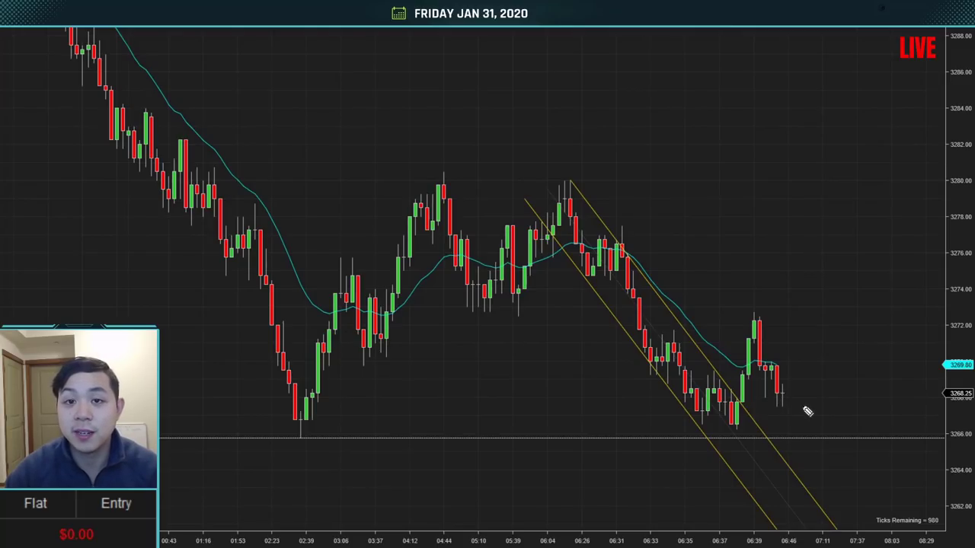
# Step: Draw a downward arrow from the latest candle and a long one parallel to the falling channel, and clear both
pyautogui.moveTo(794, 409); pyautogui.dragTo(889, 509)
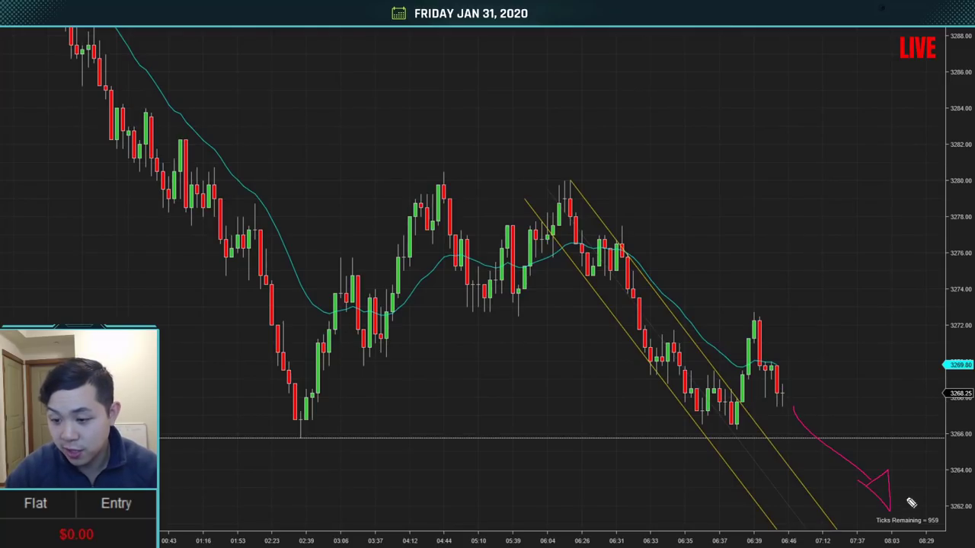
pyautogui.moveTo(664, 170)
pyautogui.mouseDown()
pyautogui.moveTo(903, 466)
pyautogui.moveTo(917, 450)
pyautogui.moveTo(935, 499)
pyautogui.moveTo(905, 482)
pyautogui.mouseUp()
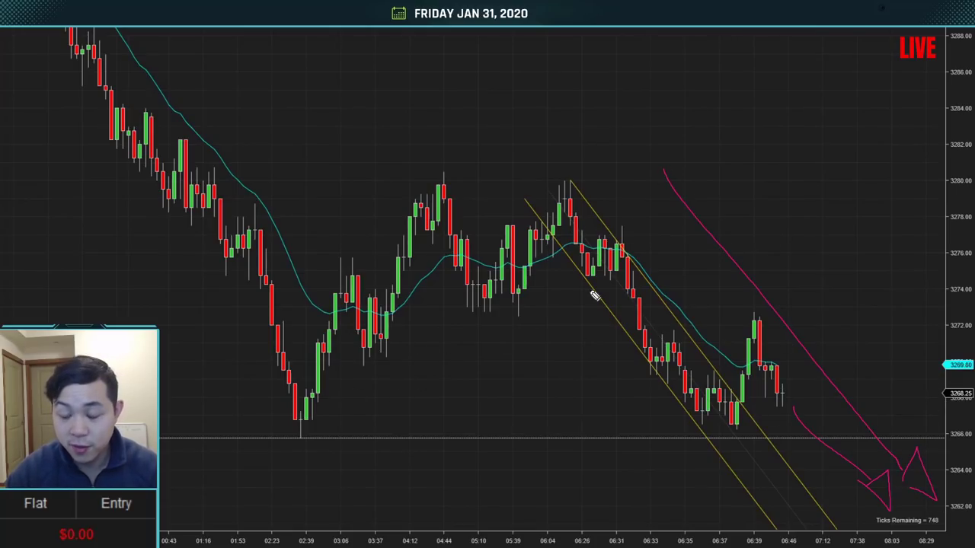
pyautogui.press('e')
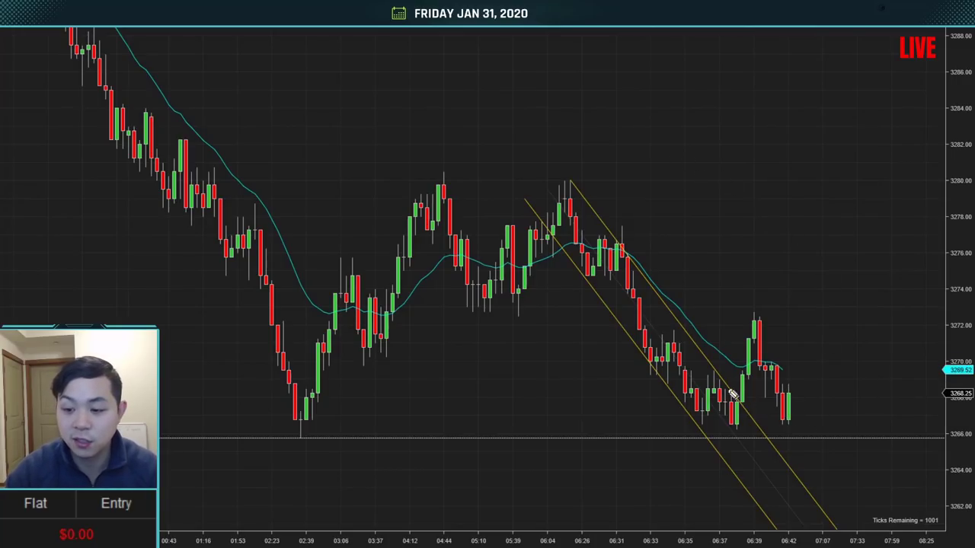
# Step: Circle the swing low near 05:39 and the candles just above it, underline the recent lows near 3266, and clear each markup
pyautogui.moveTo(524, 286); pyautogui.dragTo(521, 288)
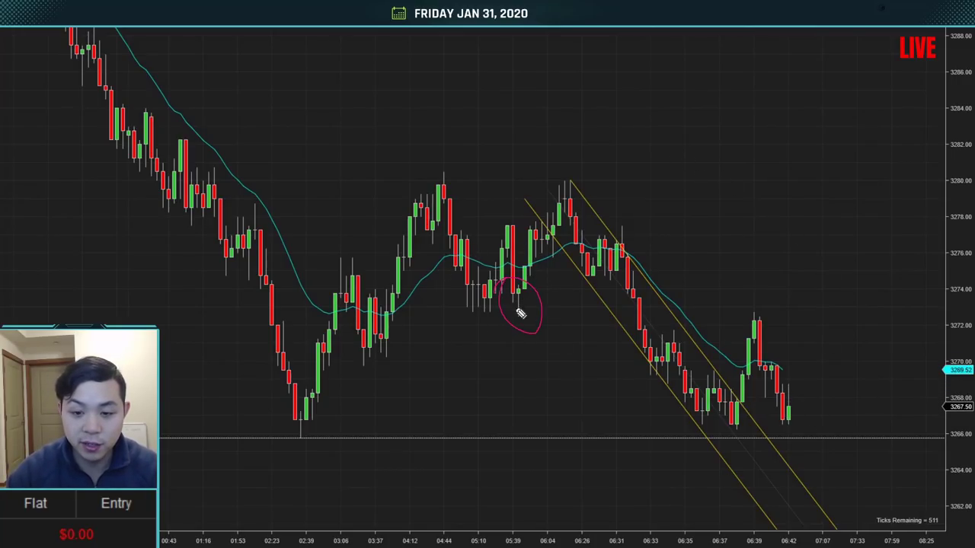
pyautogui.moveTo(537, 222); pyautogui.dragTo(547, 265)
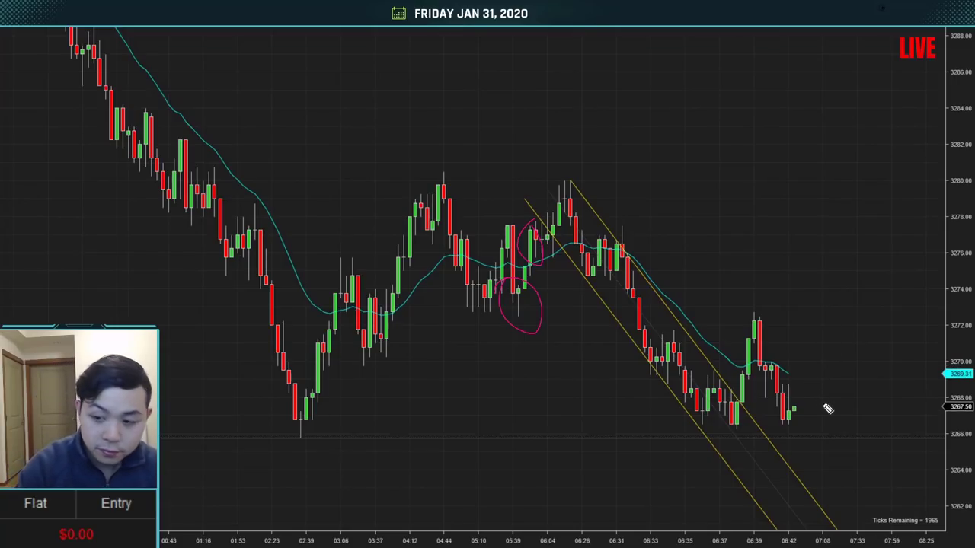
pyautogui.press('e')
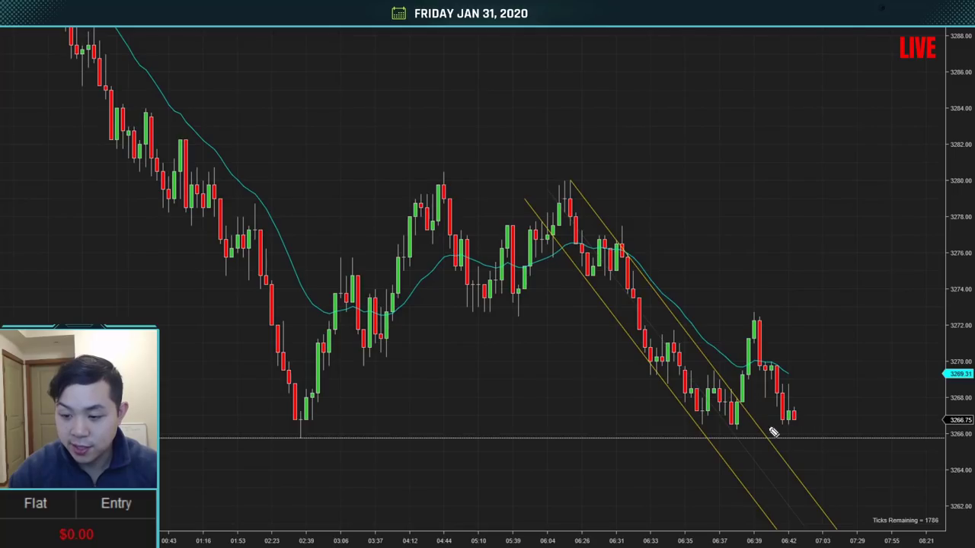
pyautogui.moveTo(702, 437)
pyautogui.mouseDown()
pyautogui.moveTo(809, 444)
pyautogui.moveTo(806, 431)
pyautogui.mouseUp()
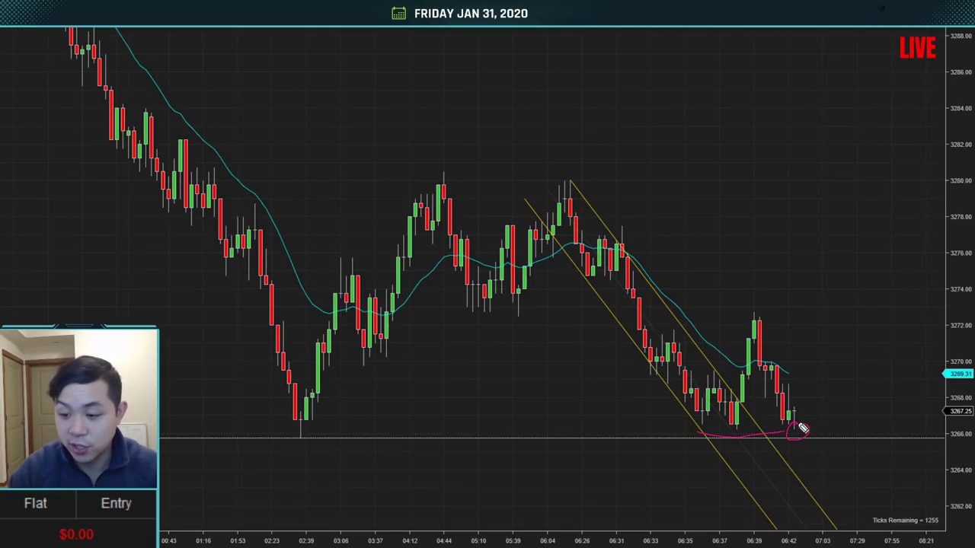
pyautogui.press('e')
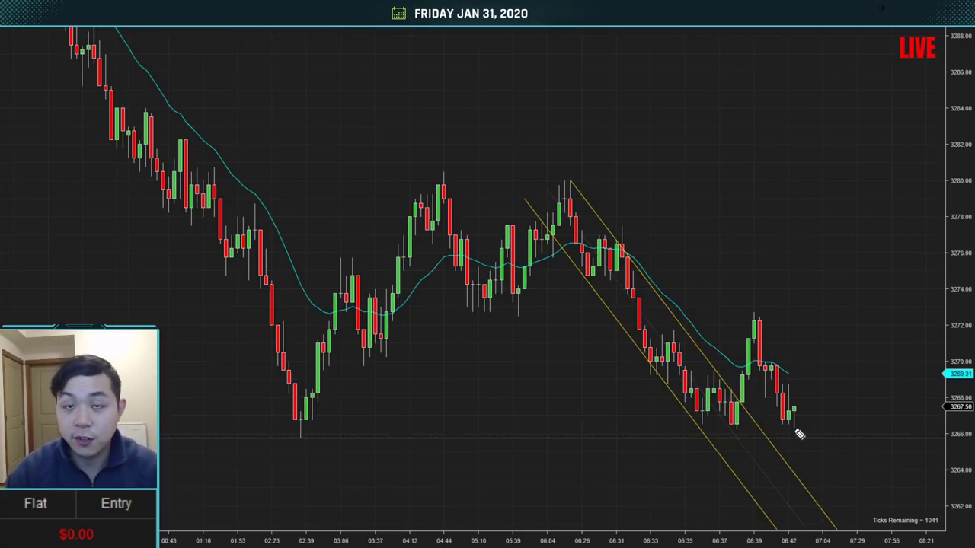
# Step: Box the latest lows, clear the markup, and set a 4-contract buy stop order at 3268.25
pyautogui.moveTo(785, 421)
pyautogui.mouseDown()
pyautogui.moveTo(786, 436)
pyautogui.moveTo(808, 428)
pyautogui.moveTo(805, 419)
pyautogui.mouseUp()
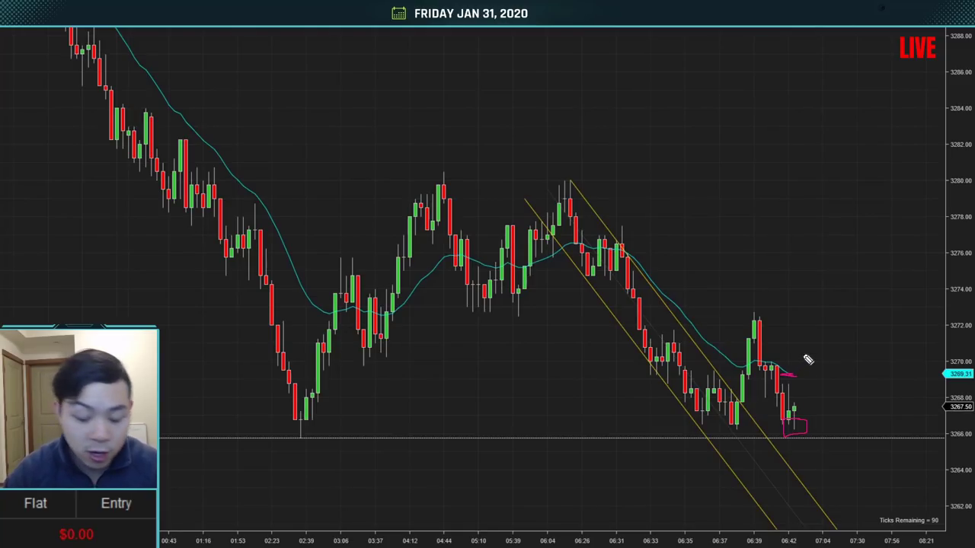
pyautogui.press('Escape')
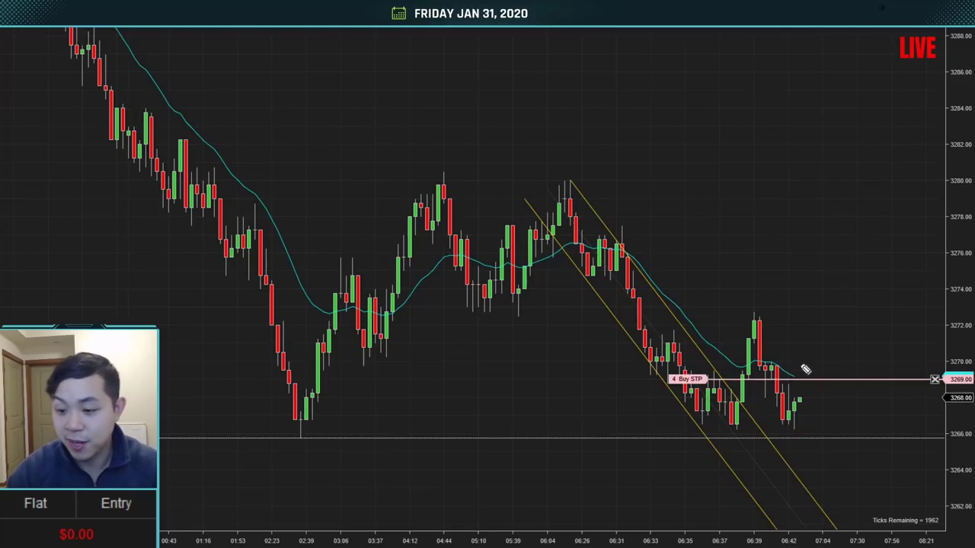
pyautogui.click(797, 396)
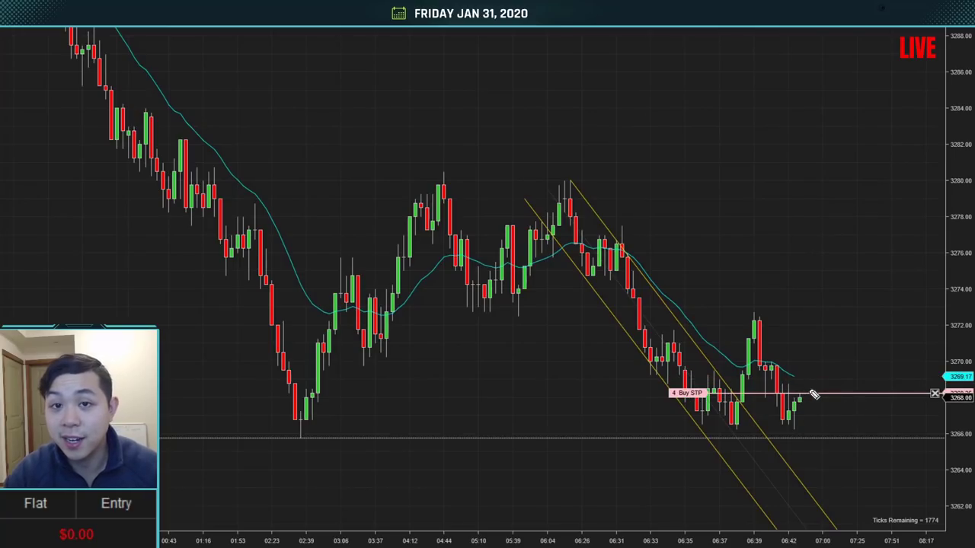
# Step: Draw a box around the latest lows and write the note "$50 = 1pt" above the price action
pyautogui.moveTo(780, 436)
pyautogui.mouseDown()
pyautogui.moveTo(814, 425)
pyautogui.moveTo(800, 434)
pyautogui.mouseUp()
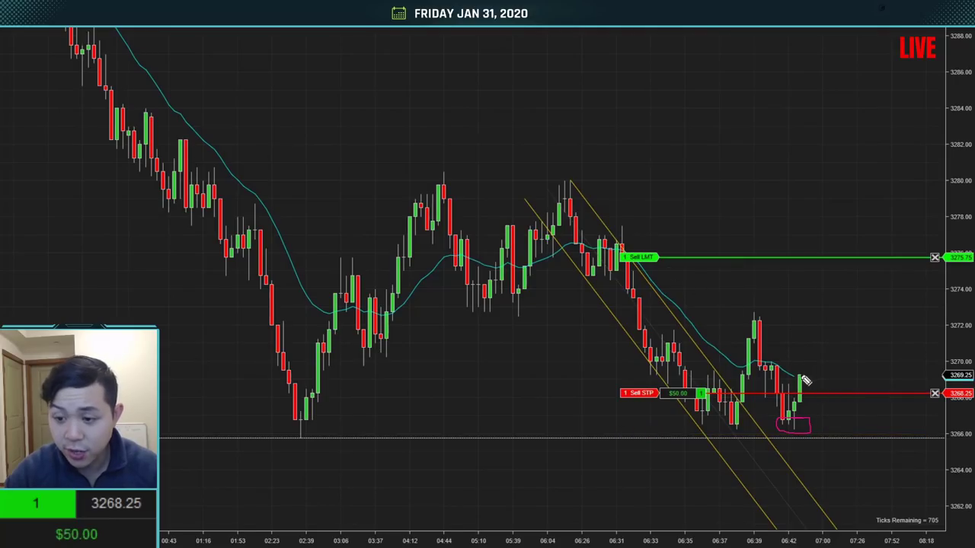
pyautogui.moveTo(498, 67); pyautogui.dragTo(501, 95)
pyautogui.moveTo(492, 50)
pyautogui.mouseDown()
pyautogui.moveTo(498, 99)
pyautogui.moveTo(528, 66)
pyautogui.moveTo(538, 83)
pyautogui.moveTo(584, 87)
pyautogui.moveTo(612, 73)
pyautogui.moveTo(626, 106)
pyautogui.moveTo(653, 76)
pyautogui.moveTo(663, 97)
pyautogui.mouseUp()
pyautogui.moveTo(653, 77); pyautogui.dragTo(674, 74)
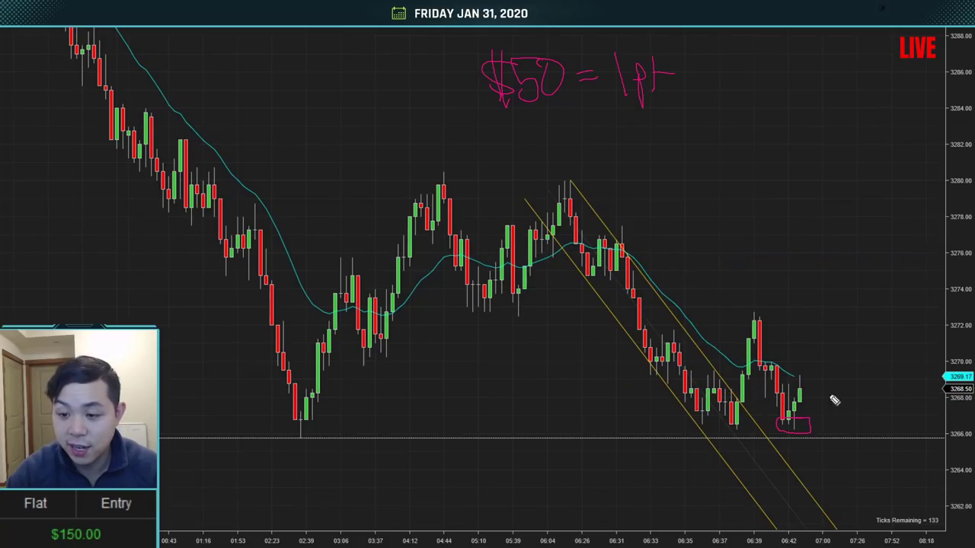
# Step: Draw a tall upward arrow from the latest candle, add an underline below the note, box the profit readout, and clear all markup
pyautogui.moveTo(805, 366); pyautogui.dragTo(847, 176)
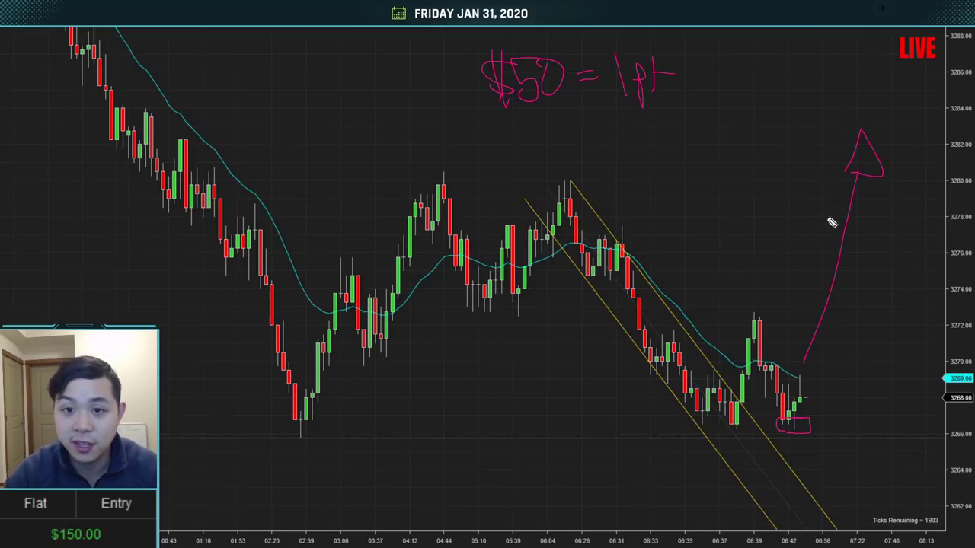
pyautogui.moveTo(581, 143)
pyautogui.mouseDown()
pyautogui.moveTo(659, 141)
pyautogui.moveTo(601, 141)
pyautogui.mouseUp()
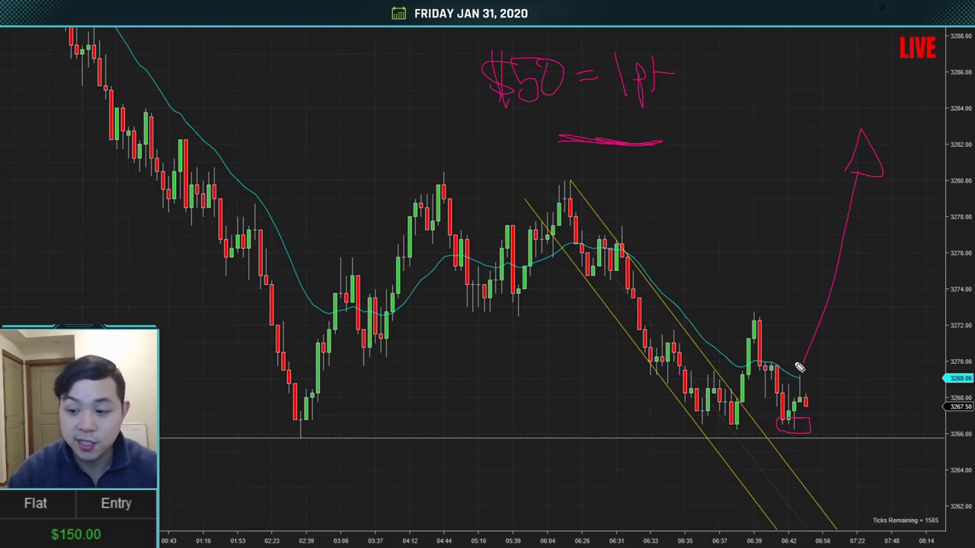
pyautogui.moveTo(41, 499)
pyautogui.mouseDown()
pyautogui.moveTo(39, 537)
pyautogui.moveTo(99, 499)
pyautogui.moveTo(76, 495)
pyautogui.mouseUp()
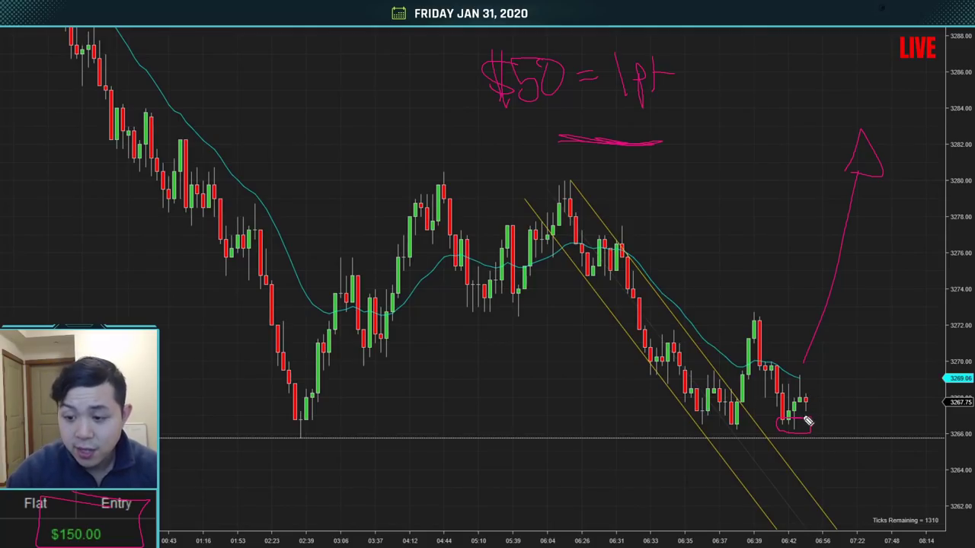
pyautogui.press('e')
# Step: Sketch a short downward arrow and rising and falling zigzag arrows, place a 4-contract buy stop at 3269.50, and clear the sketches
pyautogui.moveTo(823, 434); pyautogui.dragTo(826, 445)
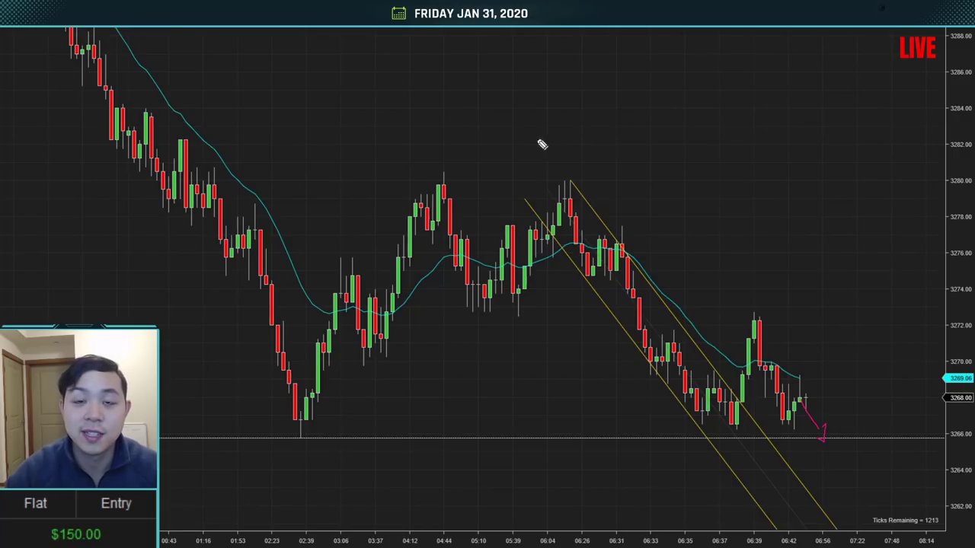
pyautogui.moveTo(460, 160)
pyautogui.mouseDown()
pyautogui.moveTo(548, 90)
pyautogui.moveTo(582, 95)
pyautogui.mouseUp()
pyautogui.moveTo(610, 57)
pyautogui.mouseDown()
pyautogui.moveTo(727, 110)
pyautogui.moveTo(718, 121)
pyautogui.mouseUp()
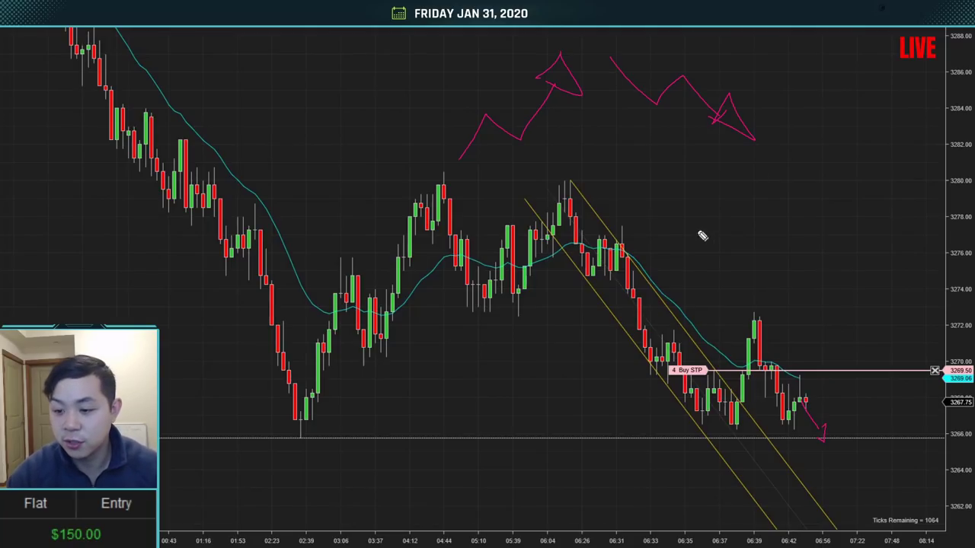
pyautogui.press('e')
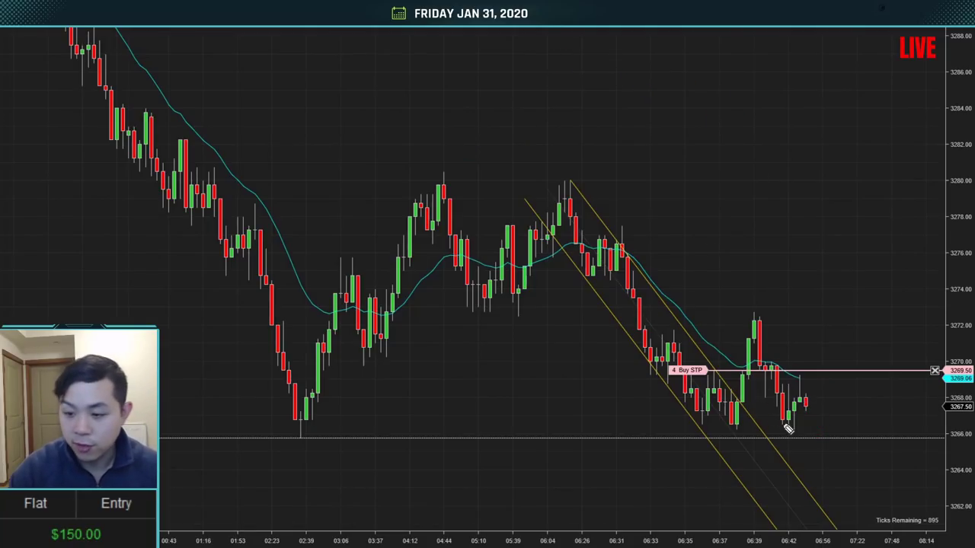
# Step: Sketch and circle a falling zigzag arrow above the price action, mark the 3269.50 entry level, and draw downward arrows past the overnight low
pyautogui.moveTo(577, 87)
pyautogui.mouseDown()
pyautogui.moveTo(617, 147)
pyautogui.moveTo(658, 89)
pyautogui.moveTo(729, 147)
pyautogui.mouseUp()
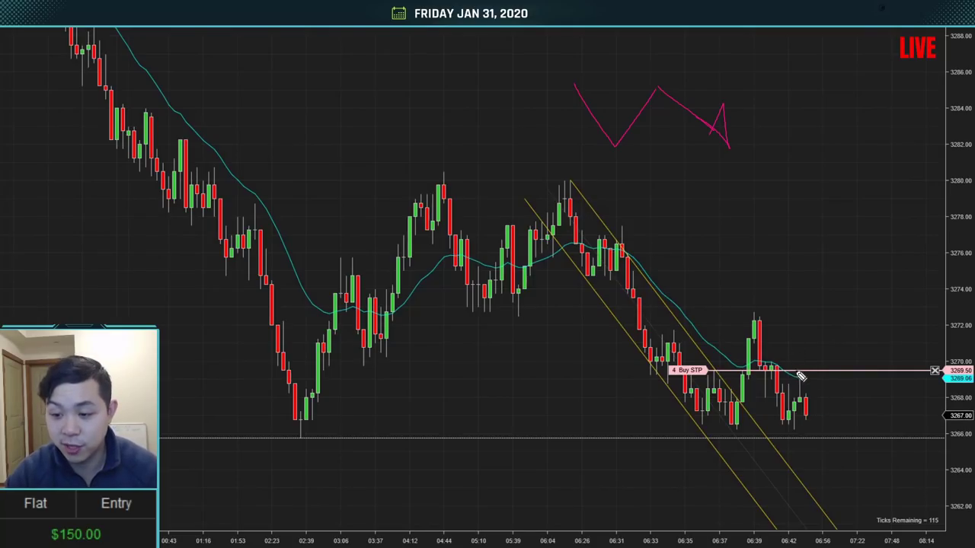
pyautogui.moveTo(816, 376); pyautogui.dragTo(808, 372)
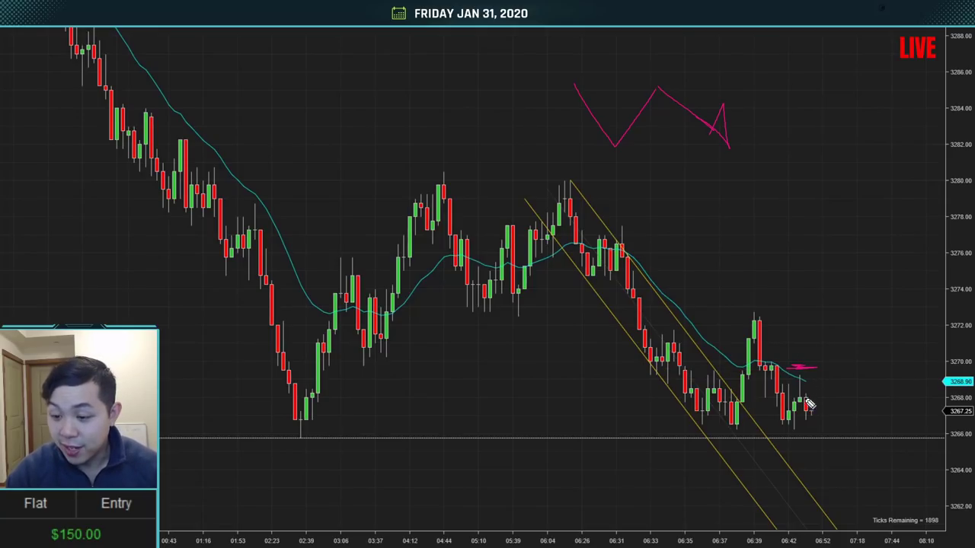
pyautogui.moveTo(812, 417)
pyautogui.mouseDown()
pyautogui.moveTo(881, 470)
pyautogui.moveTo(864, 462)
pyautogui.moveTo(865, 448)
pyautogui.mouseUp()
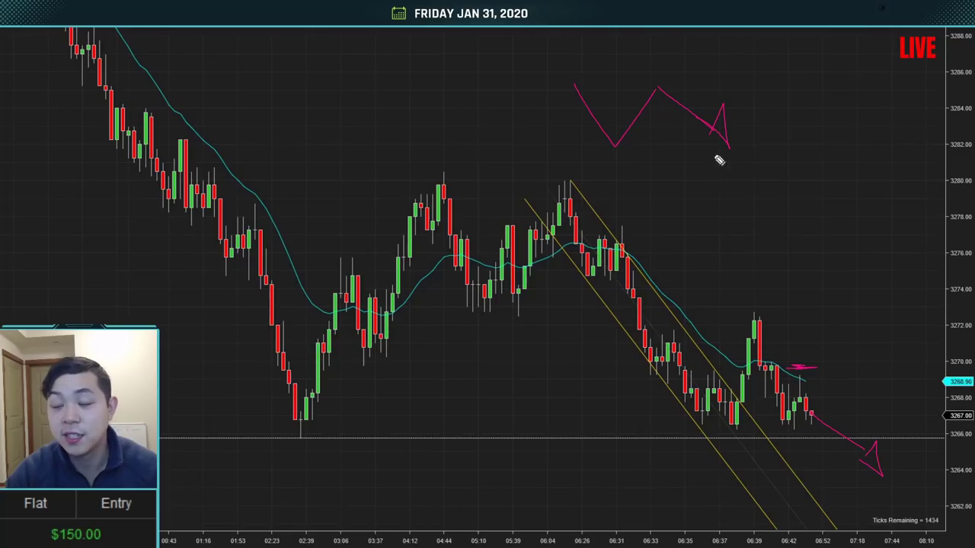
pyautogui.moveTo(736, 56); pyautogui.dragTo(675, 42)
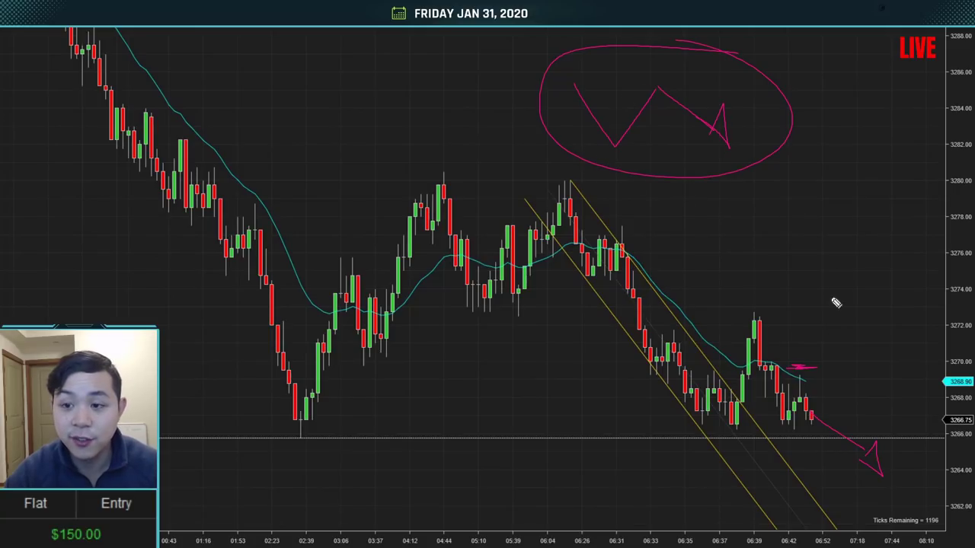
pyautogui.moveTo(769, 255); pyautogui.dragTo(915, 483)
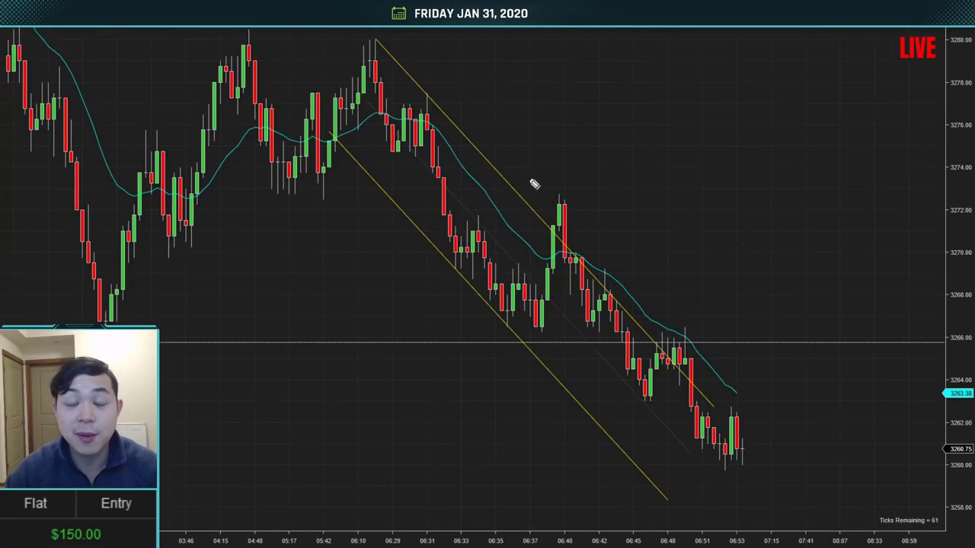
# Step: Circle the highs where the channel starts, draw a long downward arrow, mark the latest lows with a curve and box, and clear the markup
pyautogui.moveTo(403, 109)
pyautogui.mouseDown()
pyautogui.moveTo(357, 94)
pyautogui.moveTo(447, 93)
pyautogui.mouseUp()
pyautogui.moveTo(450, 49)
pyautogui.mouseDown()
pyautogui.moveTo(705, 228)
pyautogui.moveTo(736, 283)
pyautogui.moveTo(779, 302)
pyautogui.mouseUp()
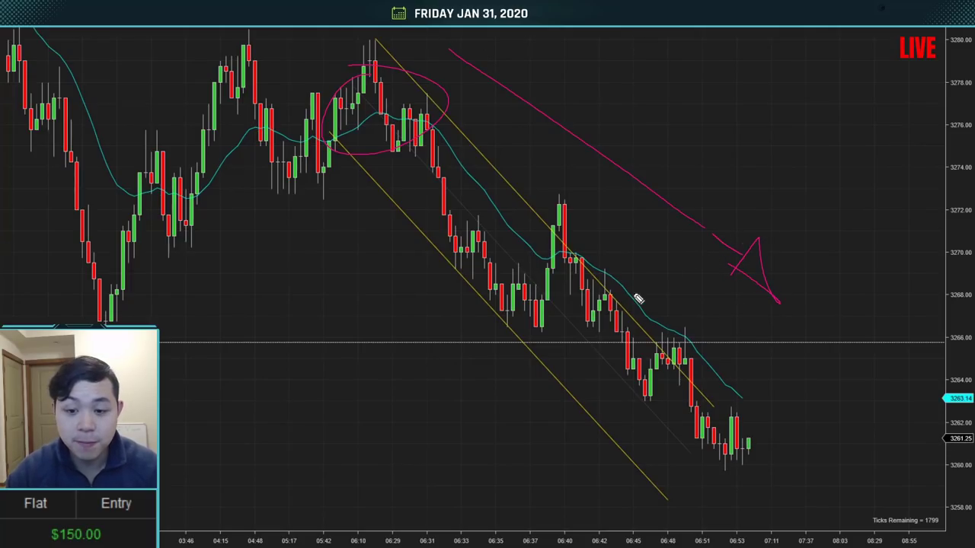
pyautogui.moveTo(686, 453); pyautogui.dragTo(772, 481)
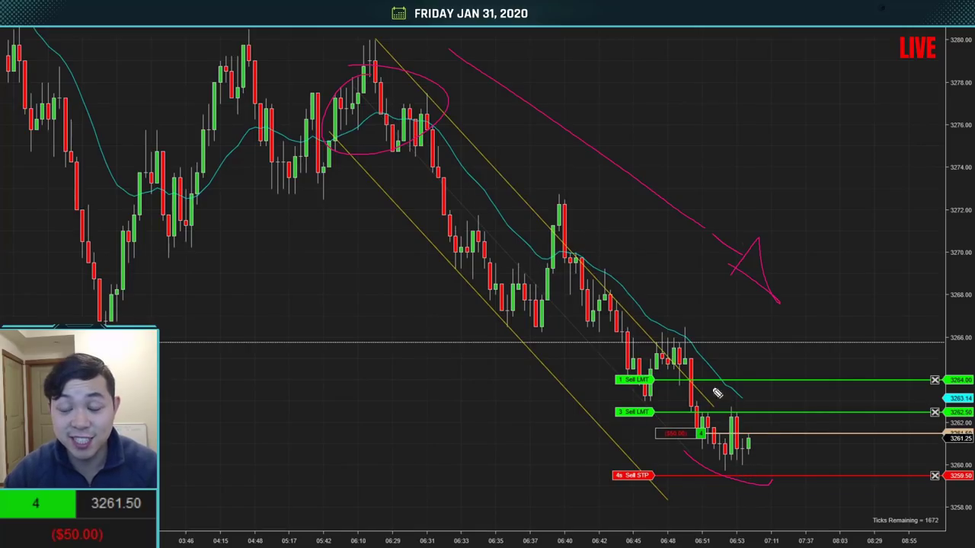
pyautogui.moveTo(746, 462)
pyautogui.mouseDown()
pyautogui.moveTo(757, 477)
pyautogui.moveTo(746, 451)
pyautogui.moveTo(753, 457)
pyautogui.mouseUp()
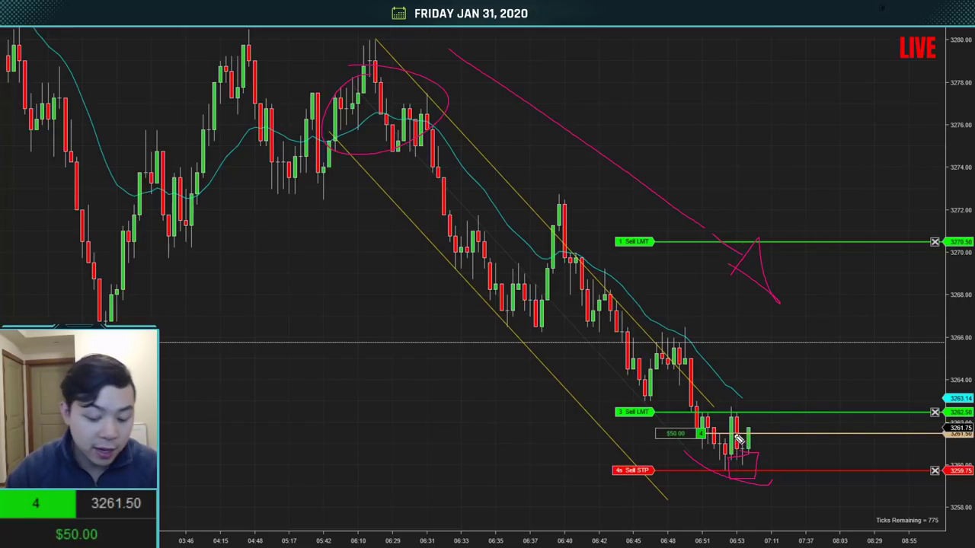
pyautogui.press('e')
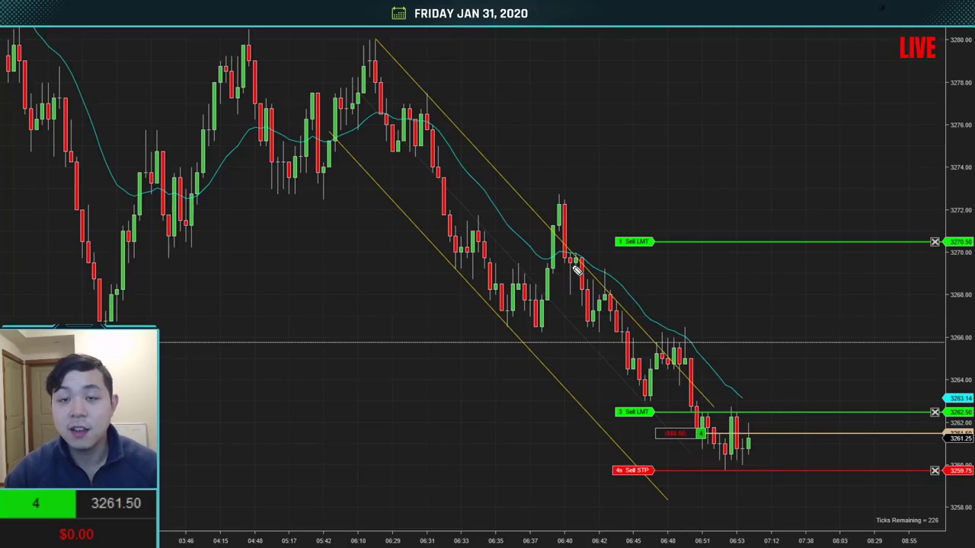
# Step: Sketch a tall rising stroke beside the latest candles, clear it, and write "2-0" above the price action
pyautogui.moveTo(704, 493)
pyautogui.mouseDown()
pyautogui.moveTo(901, 170)
pyautogui.moveTo(882, 114)
pyautogui.moveTo(876, 129)
pyautogui.mouseUp()
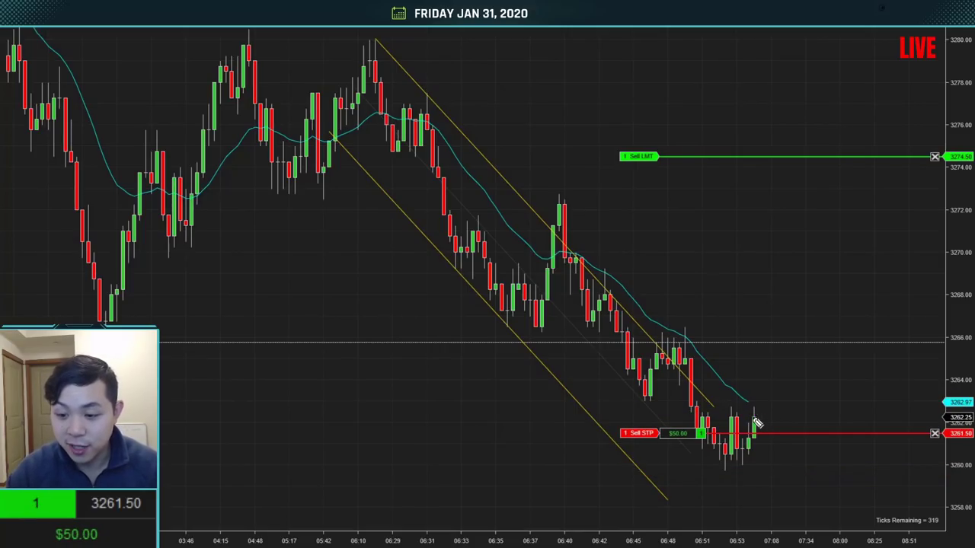
pyautogui.moveTo(833, 524); pyautogui.dragTo(717, 424)
pyautogui.moveTo(416, 76)
pyautogui.mouseDown()
pyautogui.moveTo(419, 113)
pyautogui.moveTo(450, 114)
pyautogui.moveTo(482, 88)
pyautogui.mouseUp()
pyautogui.moveTo(507, 67)
pyautogui.mouseDown()
pyautogui.moveTo(524, 116)
pyautogui.moveTo(495, 66)
pyautogui.mouseUp()
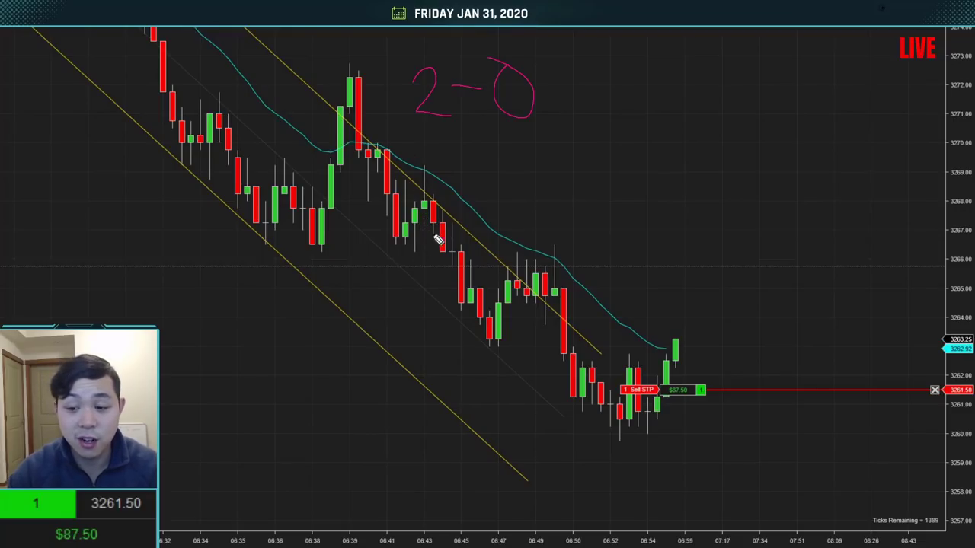
# Step: Replace the old descending channel with one starting at the high near 3270, and raise the sell stop to 3262.00
pyautogui.click(594, 347)
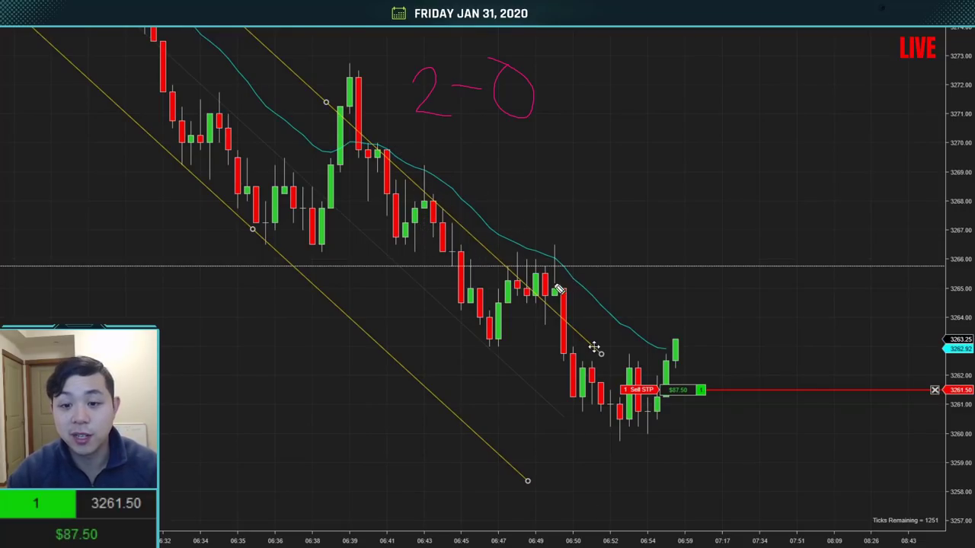
pyautogui.press('Delete')
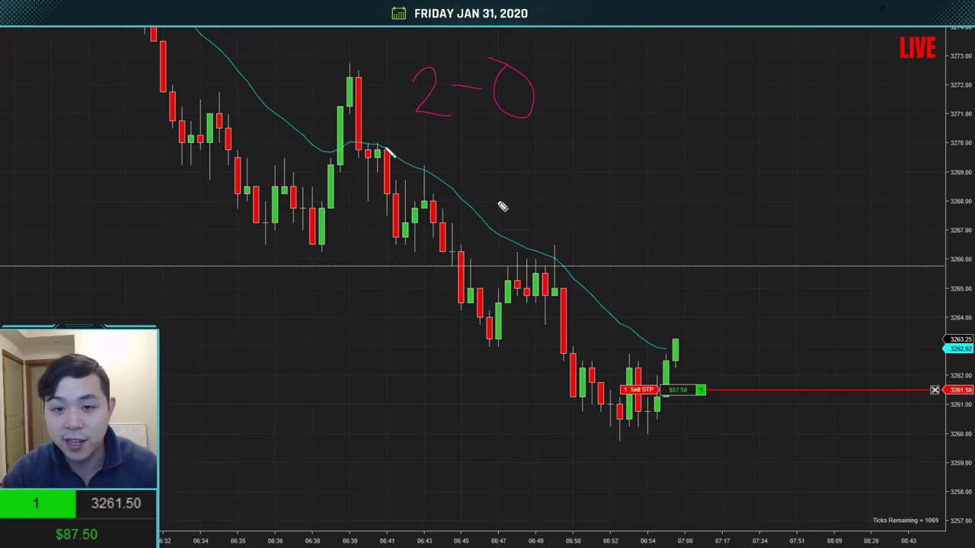
pyautogui.moveTo(378, 142)
pyautogui.mouseDown()
pyautogui.moveTo(429, 157)
pyautogui.moveTo(838, 475)
pyautogui.moveTo(838, 501)
pyautogui.mouseUp()
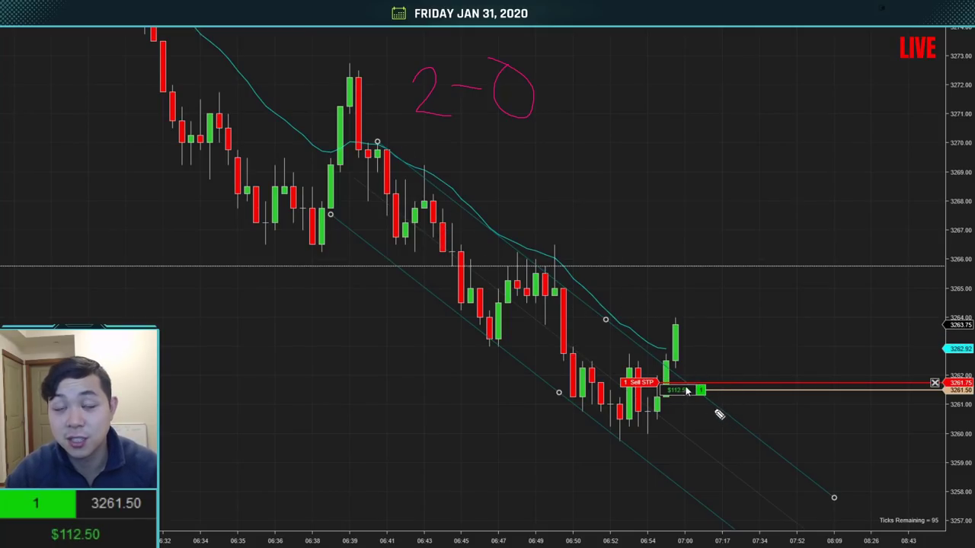
pyautogui.click(718, 415)
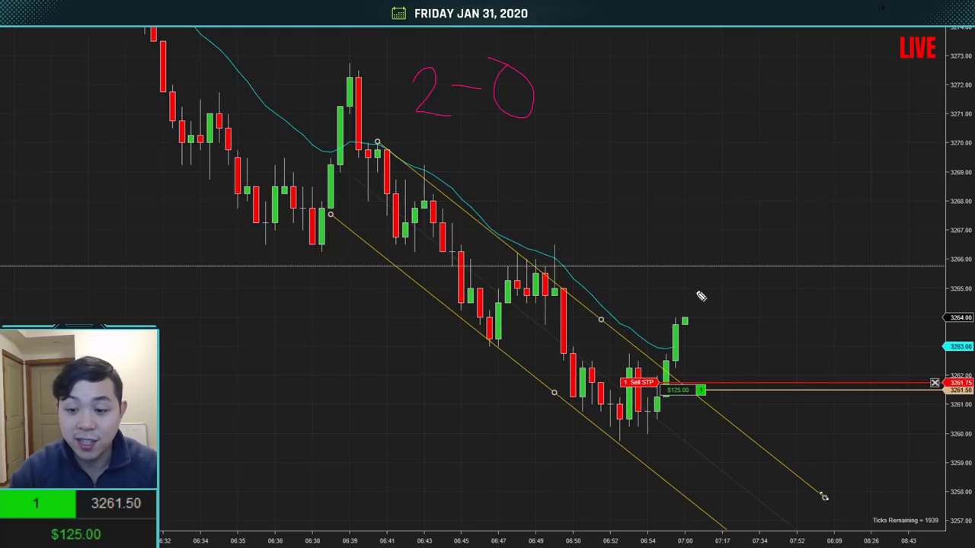
pyautogui.click(809, 371)
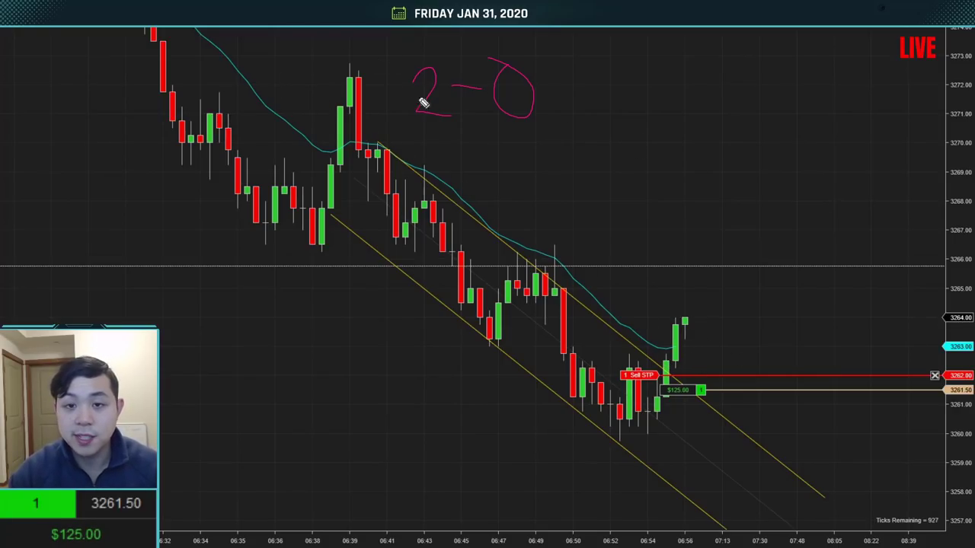
# Step: Draw a long downward arrow beside the new channel, clear the markup, and sketch a stroke beneath the latest lows
pyautogui.moveTo(720, 183)
pyautogui.mouseDown()
pyautogui.moveTo(849, 444)
pyautogui.moveTo(866, 446)
pyautogui.moveTo(845, 452)
pyautogui.moveTo(882, 472)
pyautogui.mouseUp()
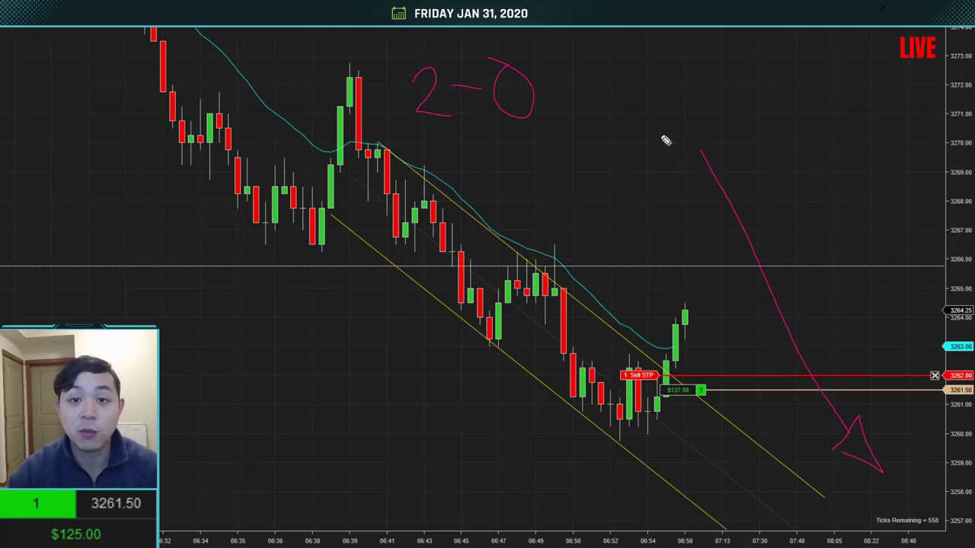
pyautogui.press('Escape')
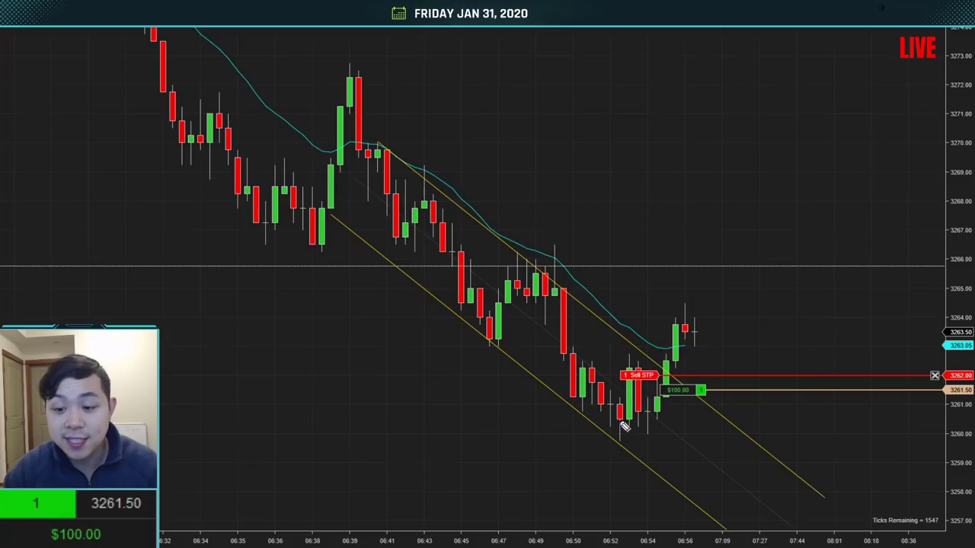
pyautogui.moveTo(627, 451)
pyautogui.mouseDown()
pyautogui.moveTo(700, 352)
pyautogui.moveTo(801, 440)
pyautogui.moveTo(792, 459)
pyautogui.mouseUp()
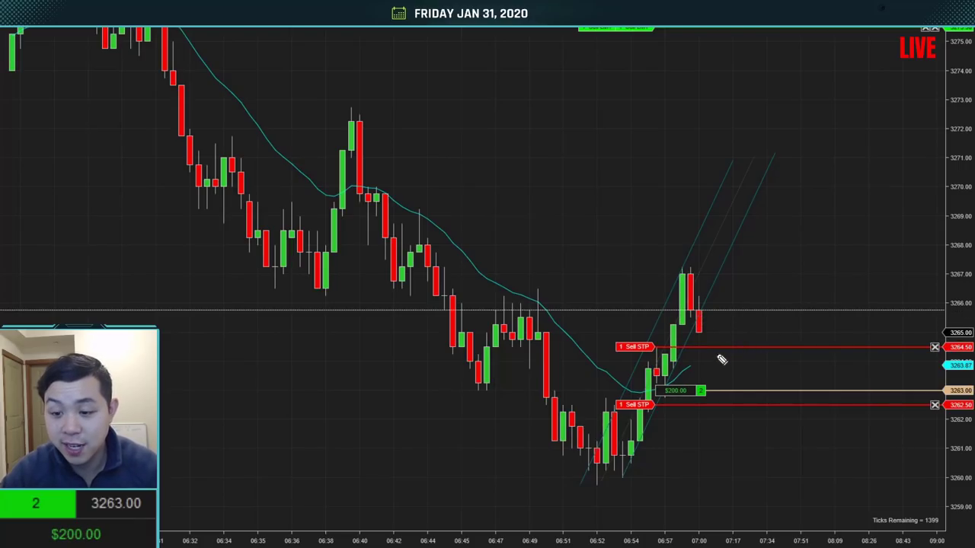
# Step: Write "4-0" above the price action, clear the markup, and underline the profit readout
pyautogui.moveTo(451, 89); pyautogui.dragTo(460, 151)
pyautogui.moveTo(480, 118); pyautogui.dragTo(516, 94)
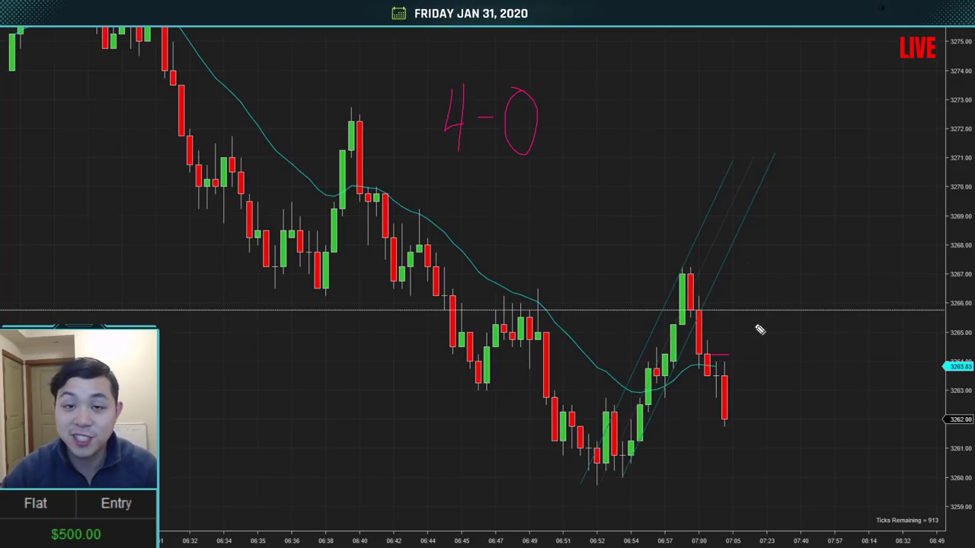
pyautogui.moveTo(813, 190); pyautogui.dragTo(812, 198)
pyautogui.press('Delete')
pyautogui.moveTo(91, 518)
pyautogui.mouseDown()
pyautogui.moveTo(51, 544)
pyautogui.moveTo(122, 518)
pyautogui.mouseUp()
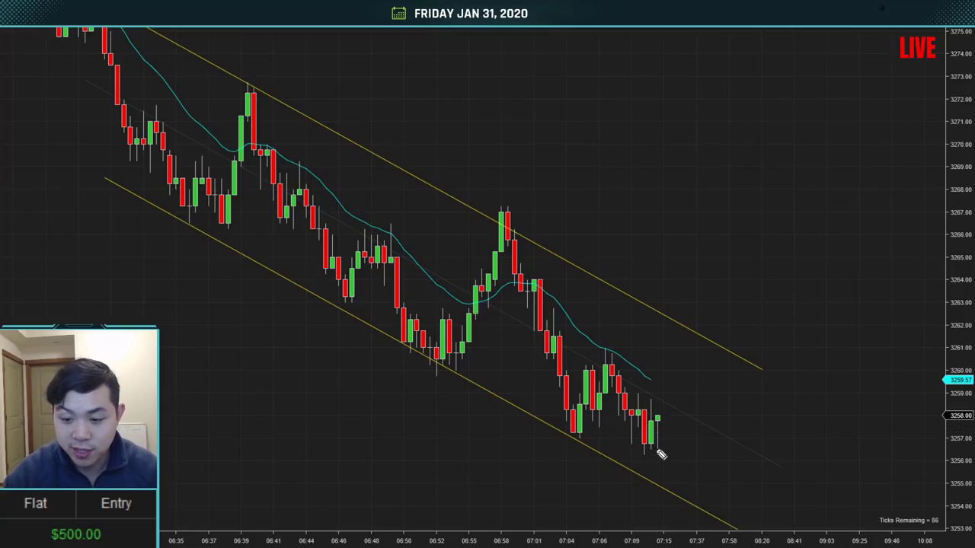
# Step: Place a 4-contract buy stop at 3259.00, mark the latest lows with a box and downward arrow, and raise the sell stop to 3258.75
pyautogui.moveTo(672, 451); pyautogui.dragTo(762, 516)
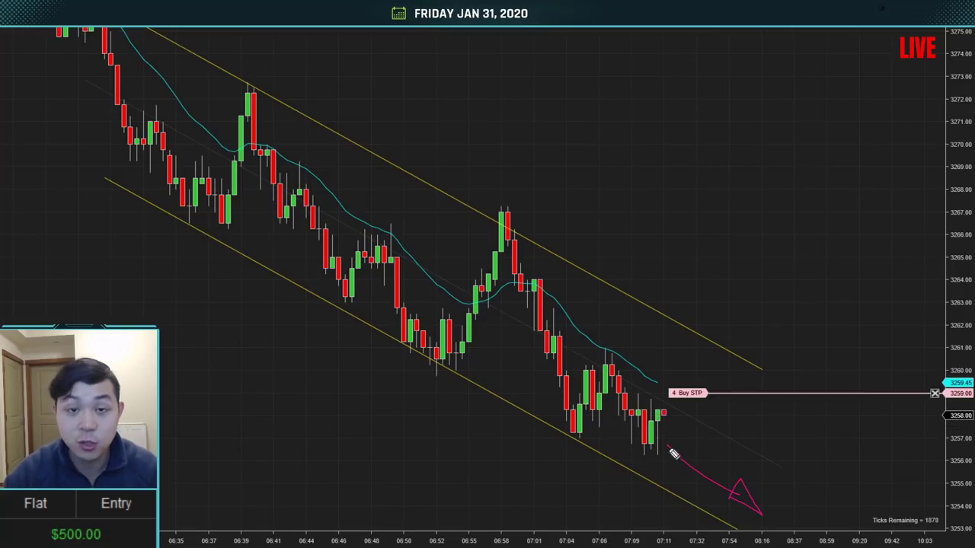
pyautogui.moveTo(676, 450)
pyautogui.mouseDown()
pyautogui.moveTo(643, 460)
pyautogui.moveTo(664, 444)
pyautogui.moveTo(655, 440)
pyautogui.mouseUp()
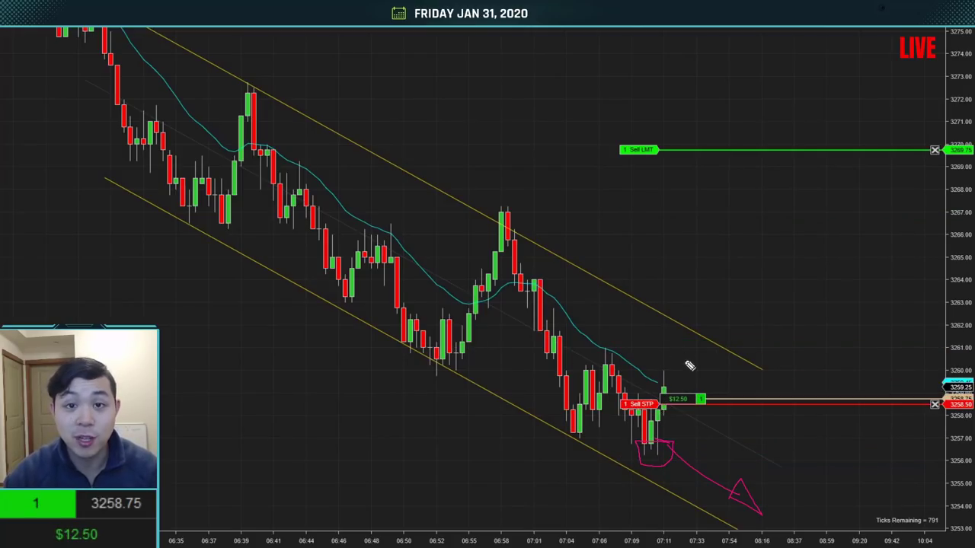
pyautogui.moveTo(731, 404); pyautogui.dragTo(700, 399)
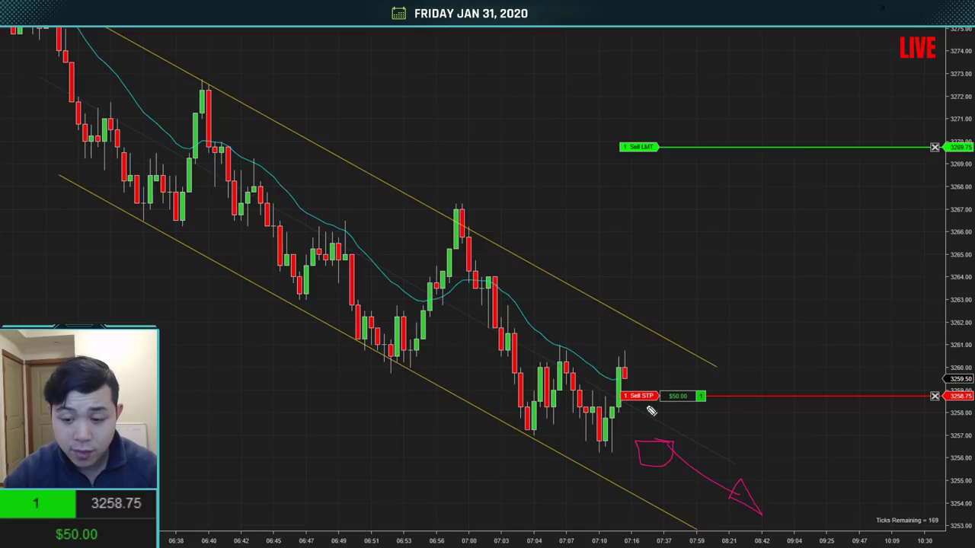
# Step: Sketch a rising curved arrow toward the profit target, clear the markup, and mark the latest low with a box and a downward arrow
pyautogui.moveTo(555, 471)
pyautogui.mouseDown()
pyautogui.moveTo(781, 224)
pyautogui.moveTo(772, 203)
pyautogui.moveTo(793, 202)
pyautogui.moveTo(769, 218)
pyautogui.mouseUp()
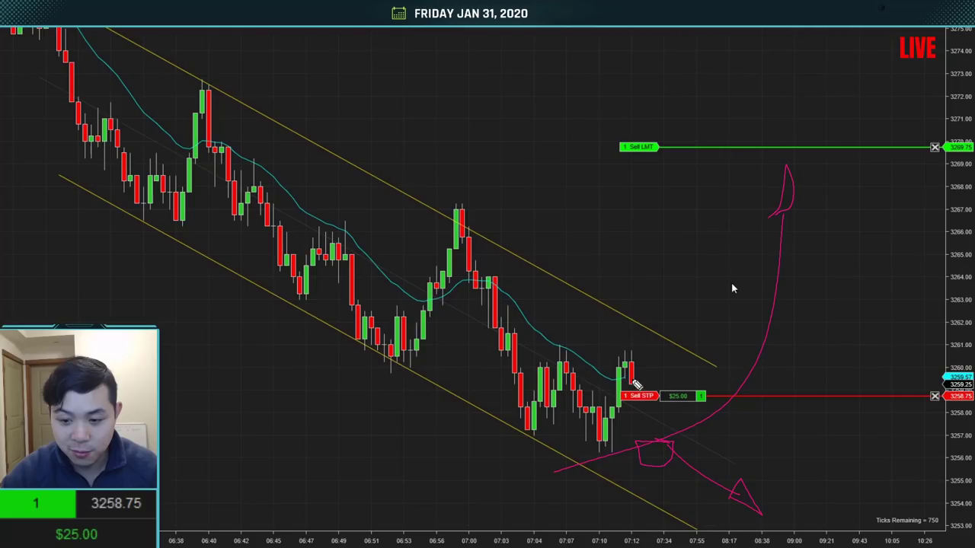
pyautogui.press('e')
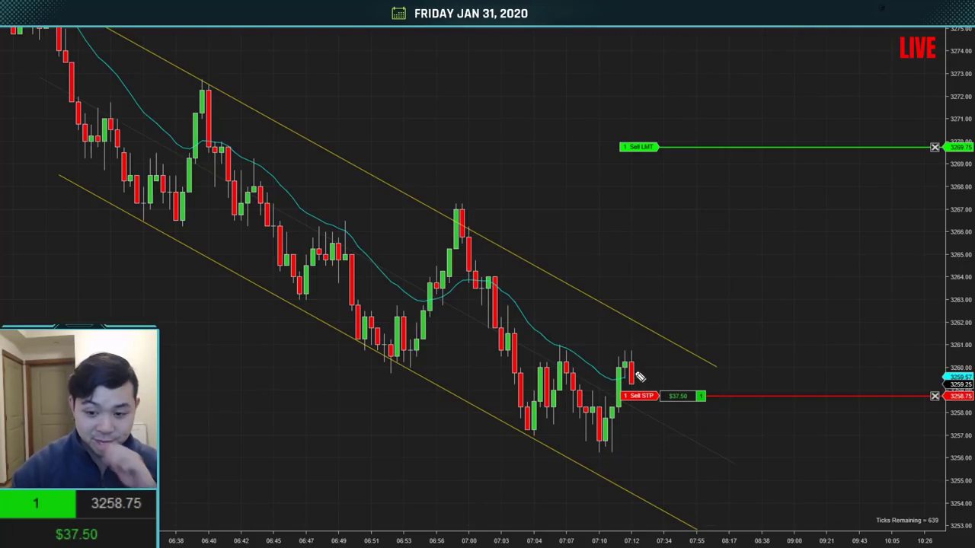
pyautogui.moveTo(607, 443)
pyautogui.mouseDown()
pyautogui.moveTo(617, 459)
pyautogui.moveTo(703, 479)
pyautogui.moveTo(713, 505)
pyautogui.mouseUp()
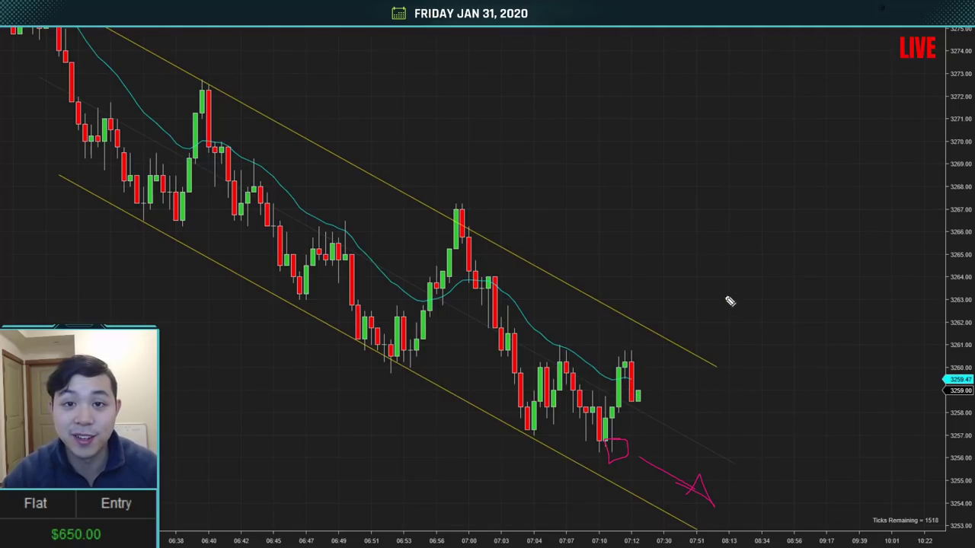
pyautogui.moveTo(622, 442); pyautogui.dragTo(626, 457)
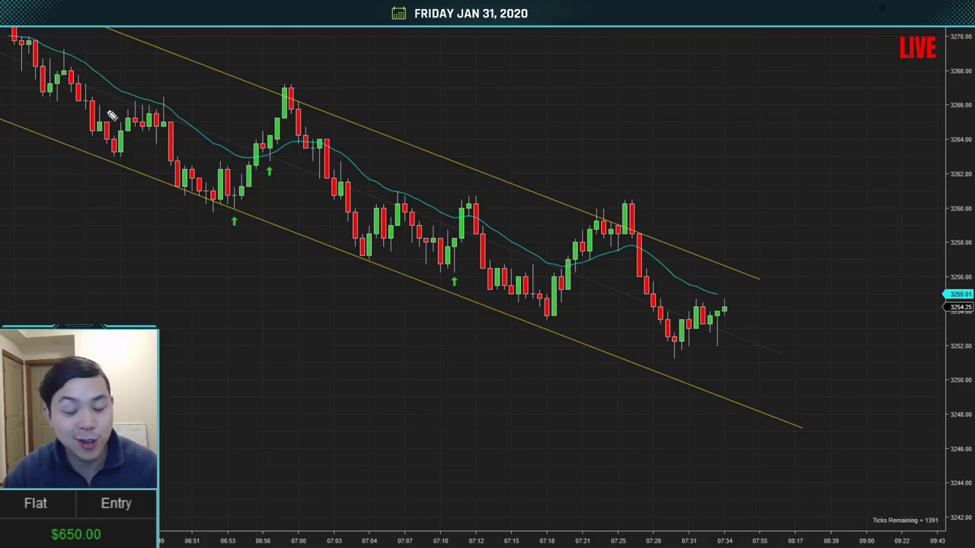
# Step: Sketch a rising and a falling zigzag arrow above the price action and a downward arrow along the latest drop
pyautogui.moveTo(437, 85)
pyautogui.mouseDown()
pyautogui.moveTo(475, 118)
pyautogui.moveTo(550, 71)
pyautogui.moveTo(542, 60)
pyautogui.mouseUp()
pyautogui.moveTo(626, 45)
pyautogui.mouseDown()
pyautogui.moveTo(736, 87)
pyautogui.moveTo(722, 95)
pyautogui.mouseUp()
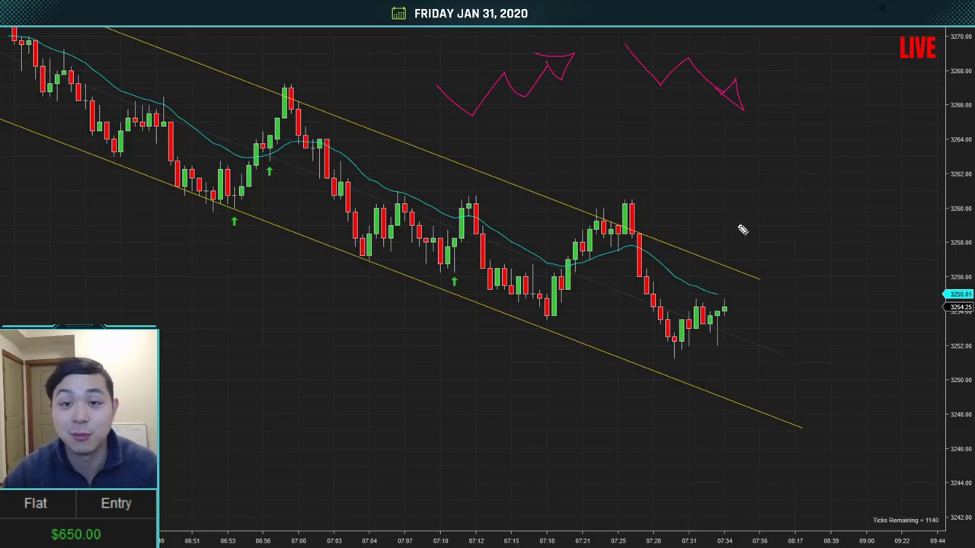
pyautogui.moveTo(645, 197)
pyautogui.mouseDown()
pyautogui.moveTo(677, 302)
pyautogui.moveTo(682, 291)
pyautogui.mouseUp()
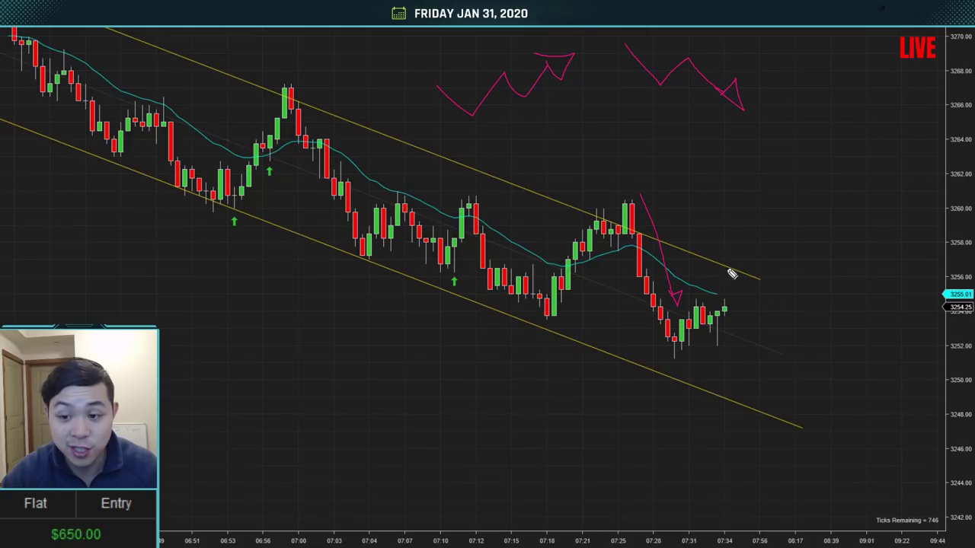
# Step: Trace a zigzag beneath the latest rising lows and draw a short horizontal line over the recent highs
pyautogui.moveTo(674, 363)
pyautogui.mouseDown()
pyautogui.moveTo(700, 336)
pyautogui.moveTo(717, 353)
pyautogui.mouseUp()
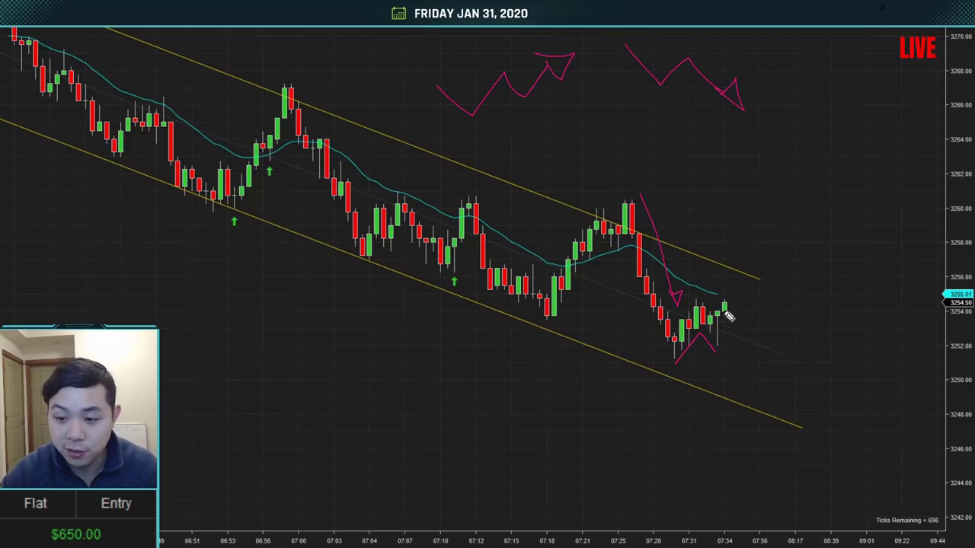
pyautogui.moveTo(719, 353); pyautogui.dragTo(742, 326)
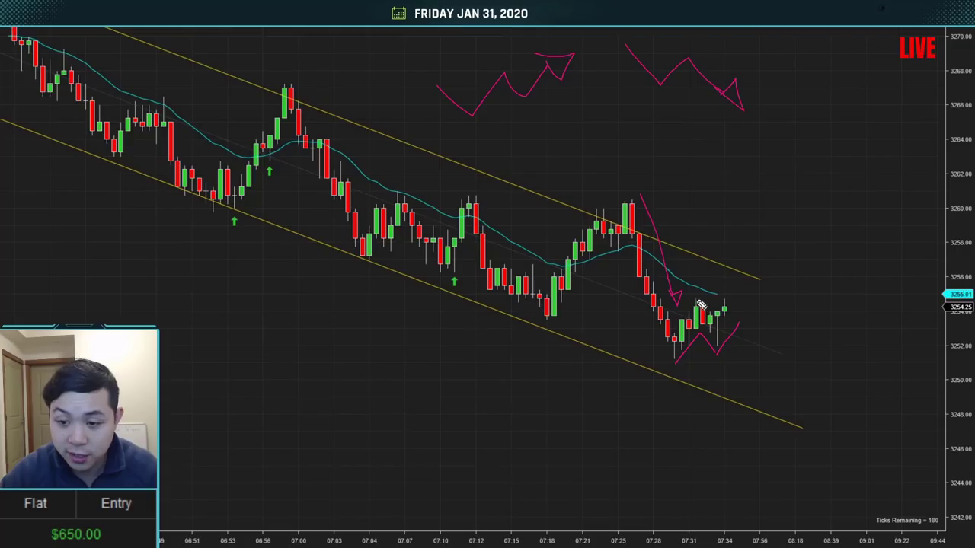
pyautogui.moveTo(733, 303); pyautogui.dragTo(690, 296)
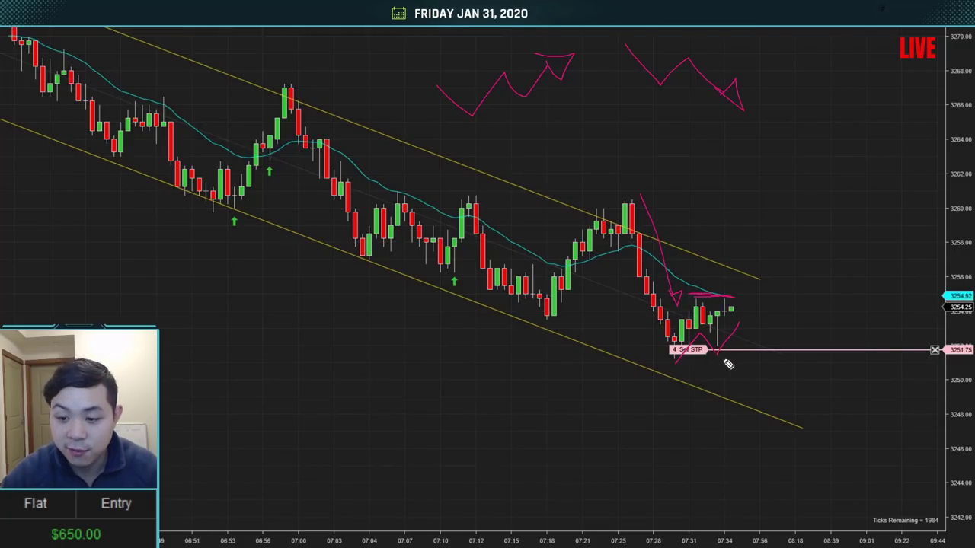
# Step: Move the 4-contract sell stop entry up to 3253.50
pyautogui.moveTo(717, 352); pyautogui.dragTo(724, 320)
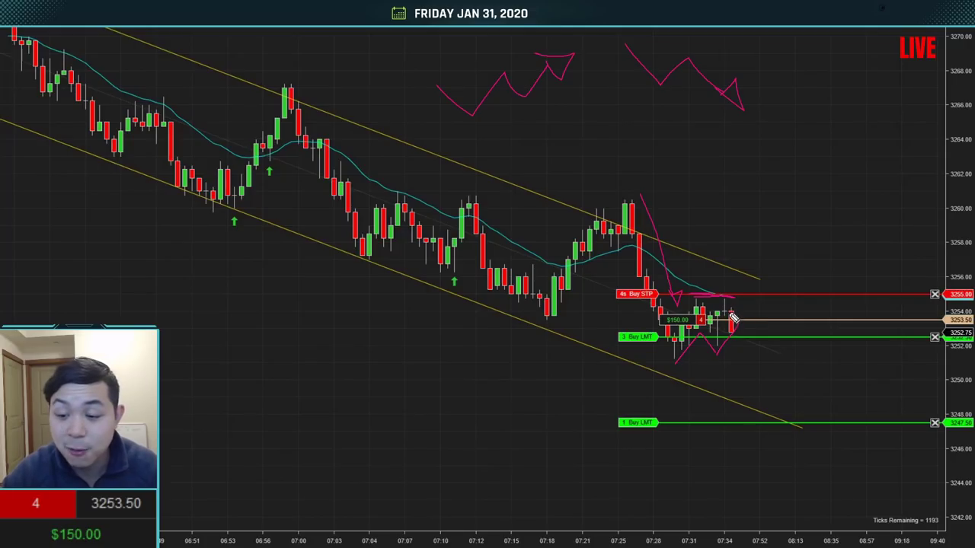
pyautogui.moveTo(971, 379); pyautogui.dragTo(953, 352)
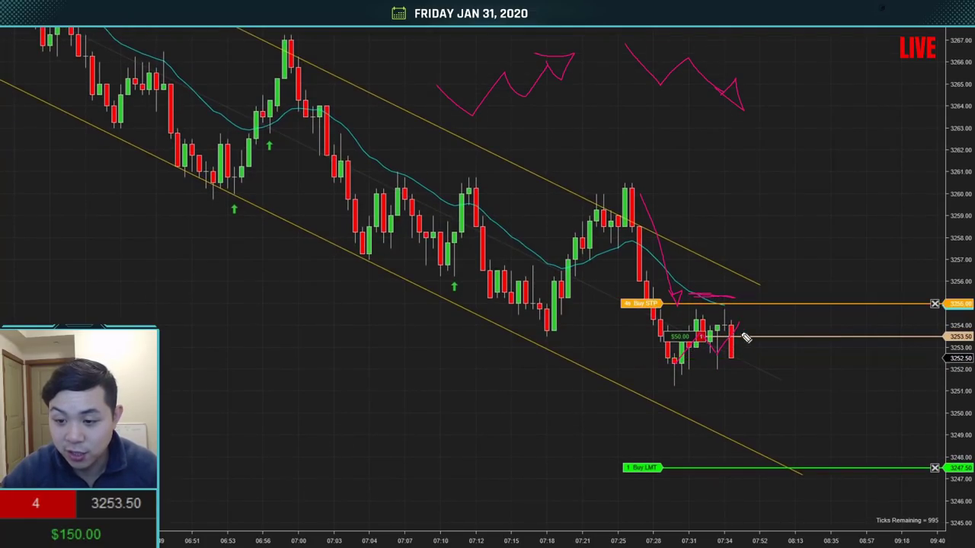
# Step: Clear the markup, write an underlined "6-0" above the price action, and circle the $800.00 profit
pyautogui.press('e')
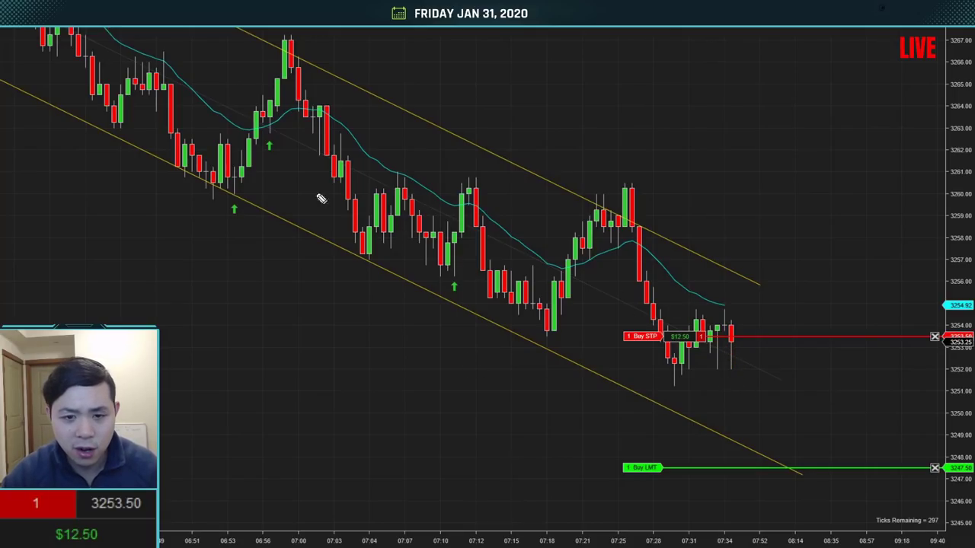
pyautogui.moveTo(507, 69)
pyautogui.mouseDown()
pyautogui.moveTo(482, 95)
pyautogui.moveTo(503, 90)
pyautogui.mouseUp()
pyautogui.moveTo(537, 72)
pyautogui.mouseDown()
pyautogui.moveTo(570, 121)
pyautogui.moveTo(537, 72)
pyautogui.mouseUp()
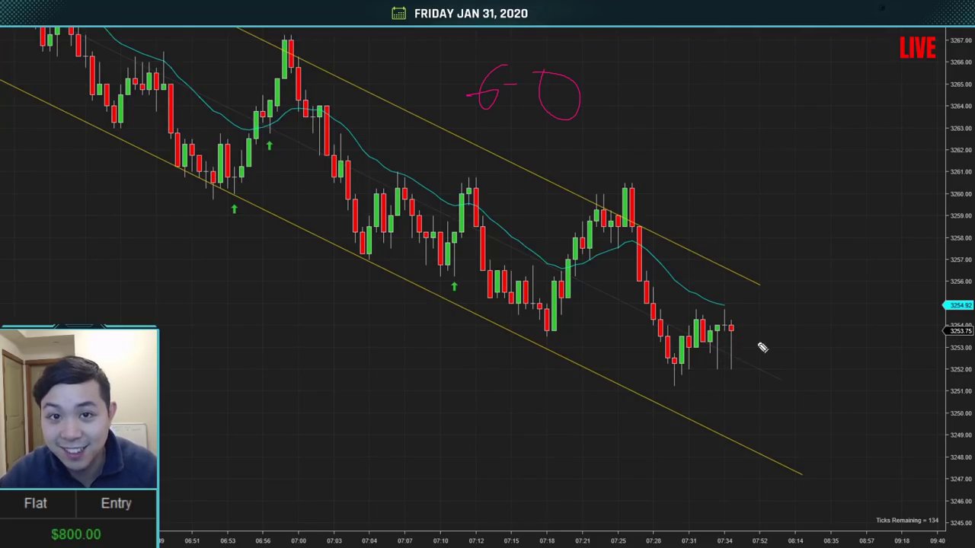
pyautogui.moveTo(113, 527)
pyautogui.mouseDown()
pyautogui.moveTo(44, 540)
pyautogui.moveTo(126, 518)
pyautogui.mouseUp()
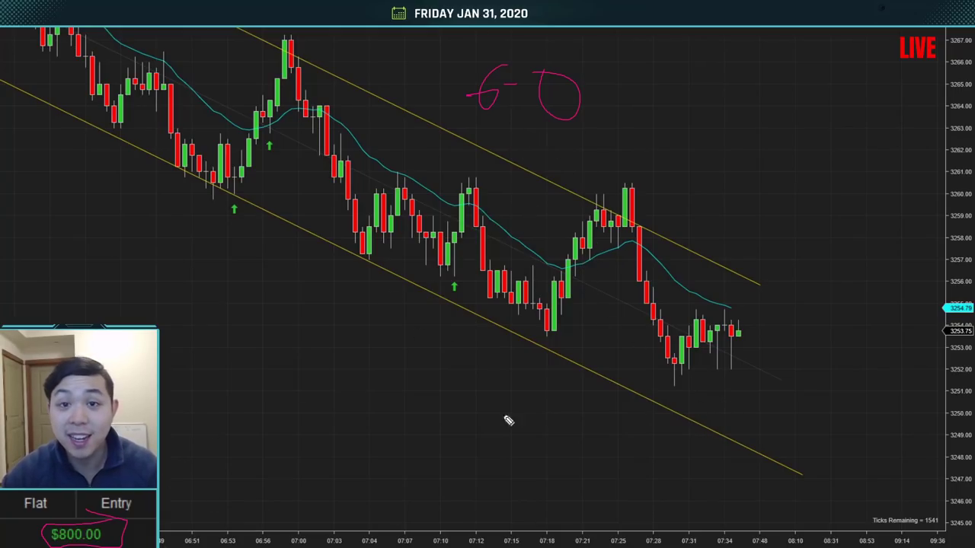
pyautogui.moveTo(460, 118); pyautogui.dragTo(570, 139)
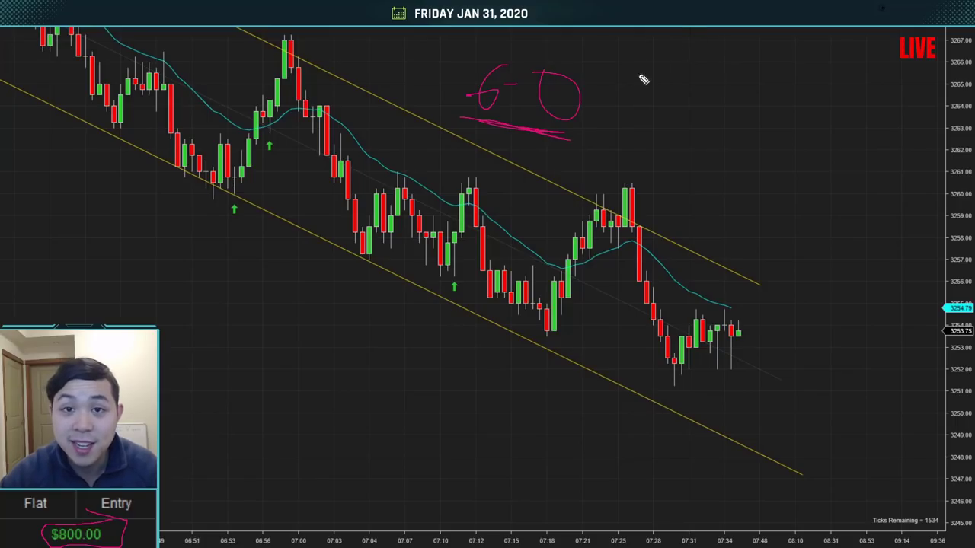
# Step: Write a "3" beside the 6-0 tally and add pen strokes below and next to it
pyautogui.moveTo(623, 77); pyautogui.dragTo(626, 122)
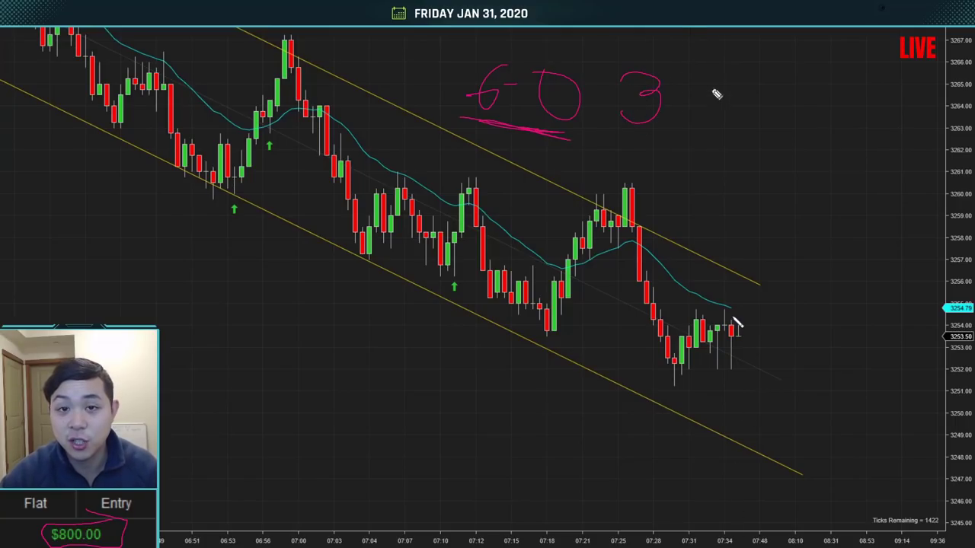
pyautogui.moveTo(867, 404); pyautogui.dragTo(718, 415)
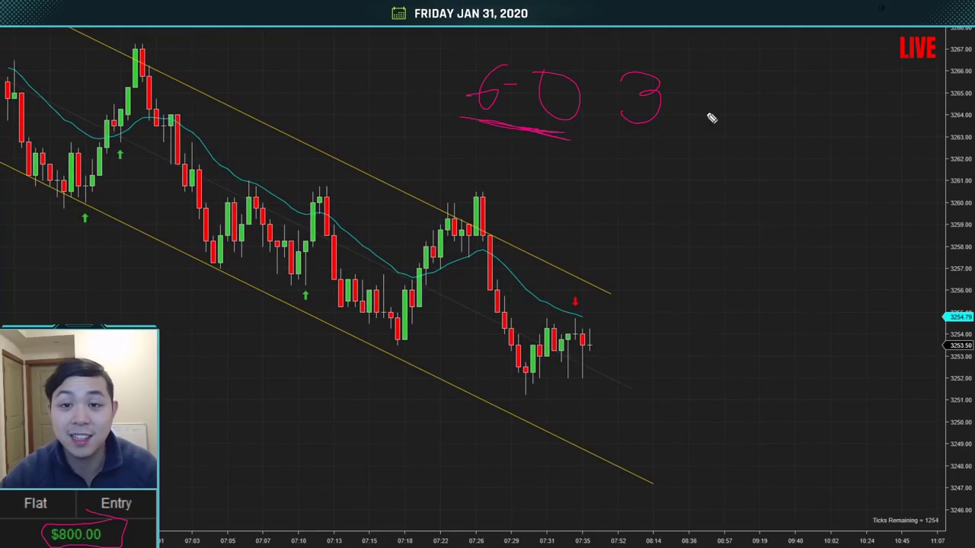
pyautogui.moveTo(640, 164)
pyautogui.mouseDown()
pyautogui.moveTo(729, 82)
pyautogui.moveTo(721, 89)
pyautogui.moveTo(754, 147)
pyautogui.mouseUp()
pyautogui.moveTo(777, 107); pyautogui.dragTo(775, 109)
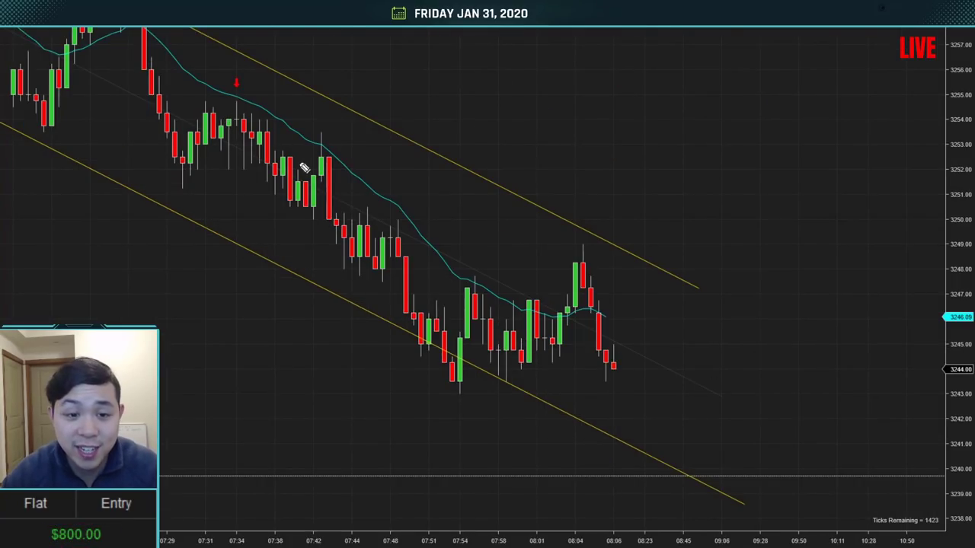
# Step: Mark the decline with a falling arrow, clear the markup, and trace the rebound and drop with arrows plus a line across the prior low
pyautogui.moveTo(289, 84)
pyautogui.mouseDown()
pyautogui.moveTo(457, 181)
pyautogui.moveTo(469, 226)
pyautogui.mouseUp()
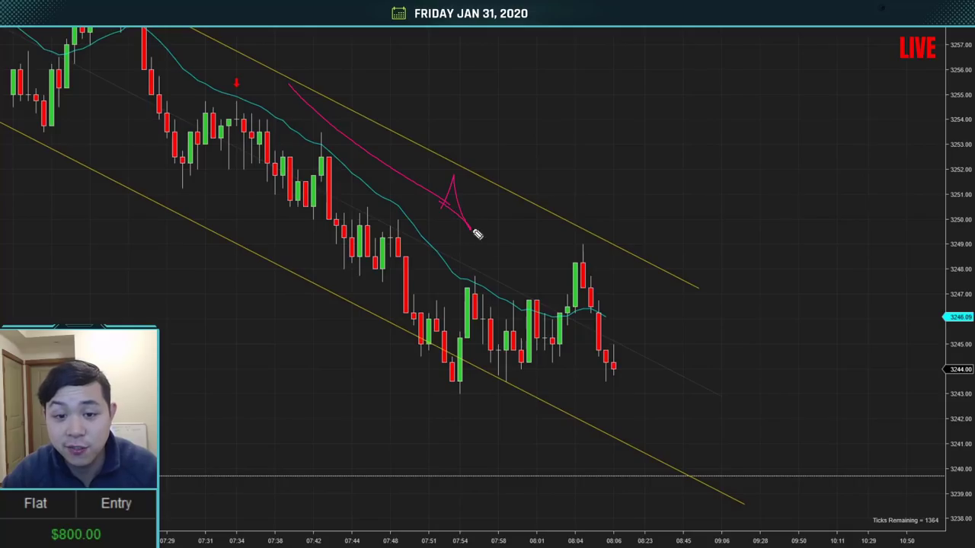
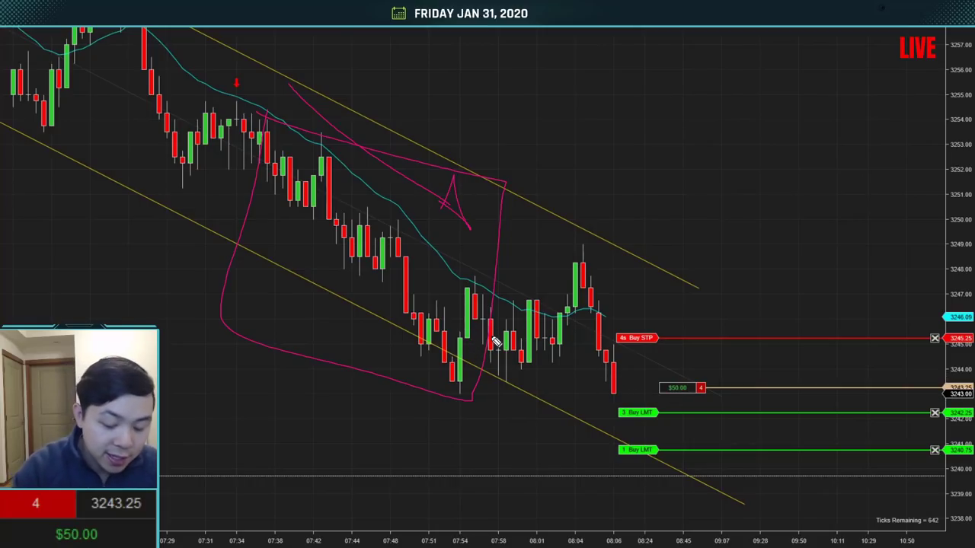
pyautogui.press('Escape')
pyautogui.moveTo(457, 389)
pyautogui.mouseDown()
pyautogui.moveTo(582, 281)
pyautogui.moveTo(556, 261)
pyautogui.moveTo(614, 329)
pyautogui.mouseUp()
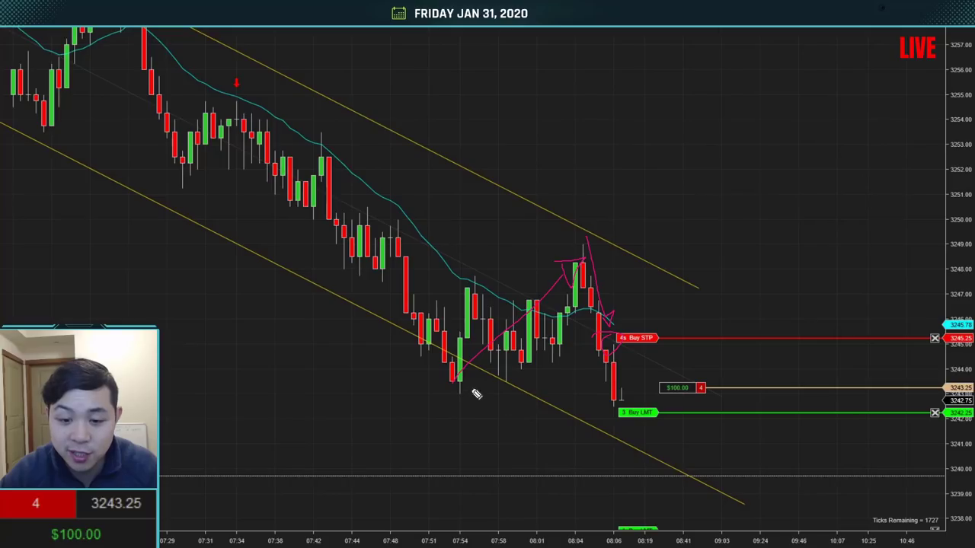
pyautogui.moveTo(420, 378); pyautogui.dragTo(648, 379)
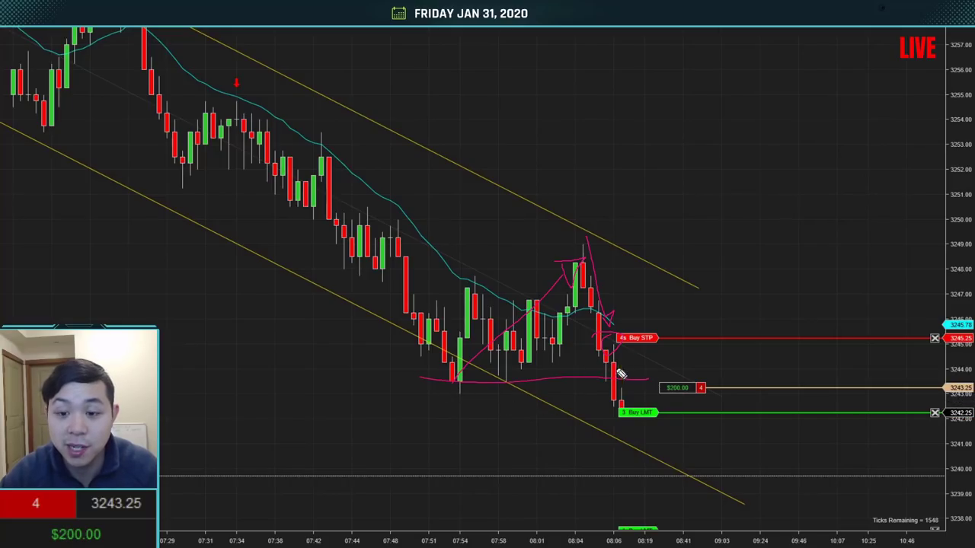
# Step: Move the short position's buy stop to its 3243.25 entry price and its remaining buy limit target down to 3233.25
pyautogui.moveTo(624, 337)
pyautogui.mouseDown()
pyautogui.moveTo(619, 390)
pyautogui.moveTo(597, 389)
pyautogui.moveTo(643, 384)
pyautogui.moveTo(623, 380)
pyautogui.mouseUp()
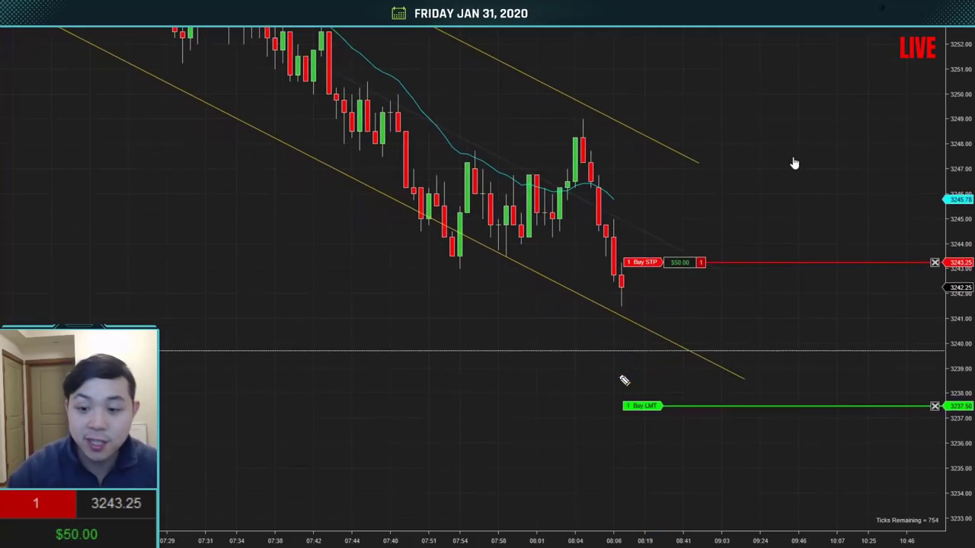
pyautogui.moveTo(692, 405); pyautogui.dragTo(693, 512)
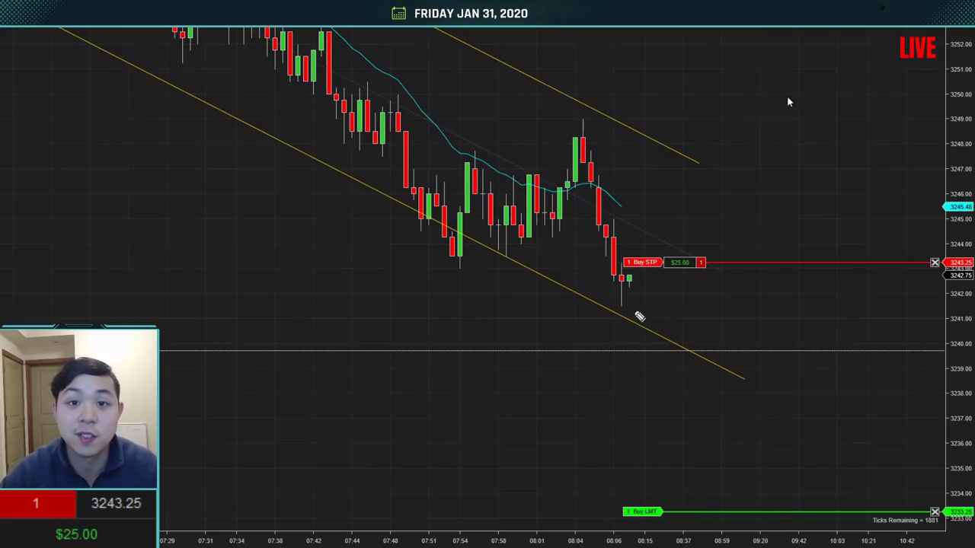
# Step: Draw a box beneath the latest low, write "7-0" above the price action, and circle the $950.00 profit
pyautogui.moveTo(638, 308)
pyautogui.mouseDown()
pyautogui.moveTo(597, 300)
pyautogui.moveTo(655, 309)
pyautogui.moveTo(611, 296)
pyautogui.mouseUp()
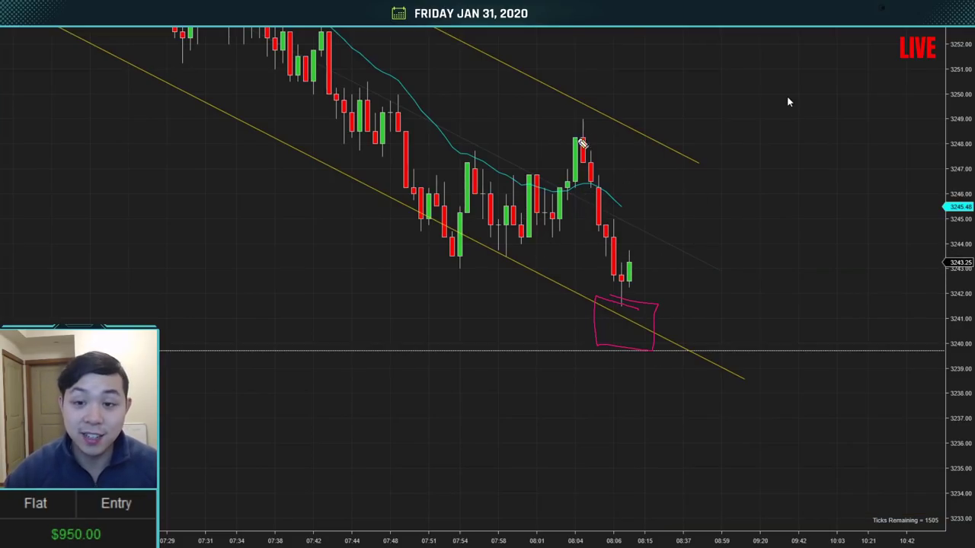
pyautogui.moveTo(572, 59)
pyautogui.mouseDown()
pyautogui.moveTo(600, 65)
pyautogui.moveTo(602, 76)
pyautogui.moveTo(615, 70)
pyautogui.mouseUp()
pyautogui.moveTo(628, 58); pyautogui.dragTo(620, 61)
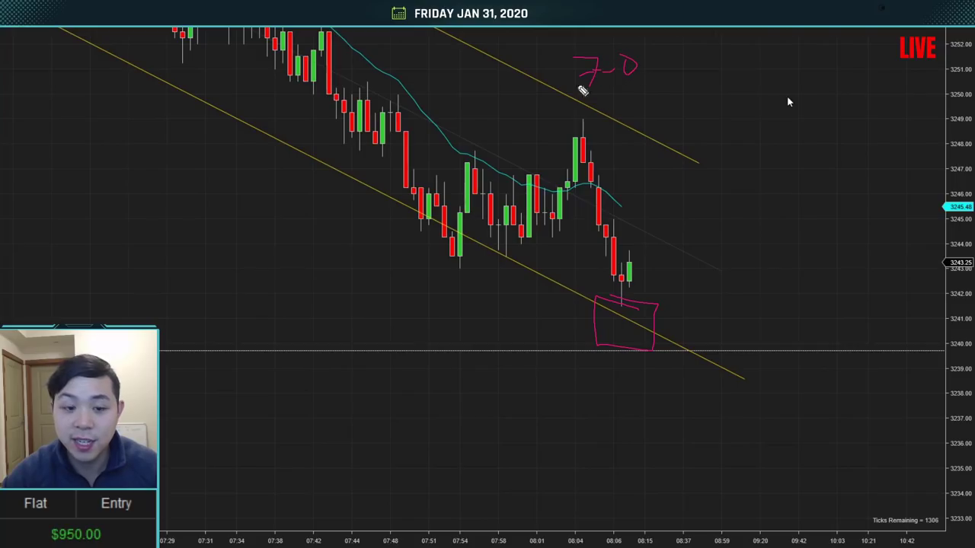
pyautogui.moveTo(37, 545); pyautogui.dragTo(134, 509)
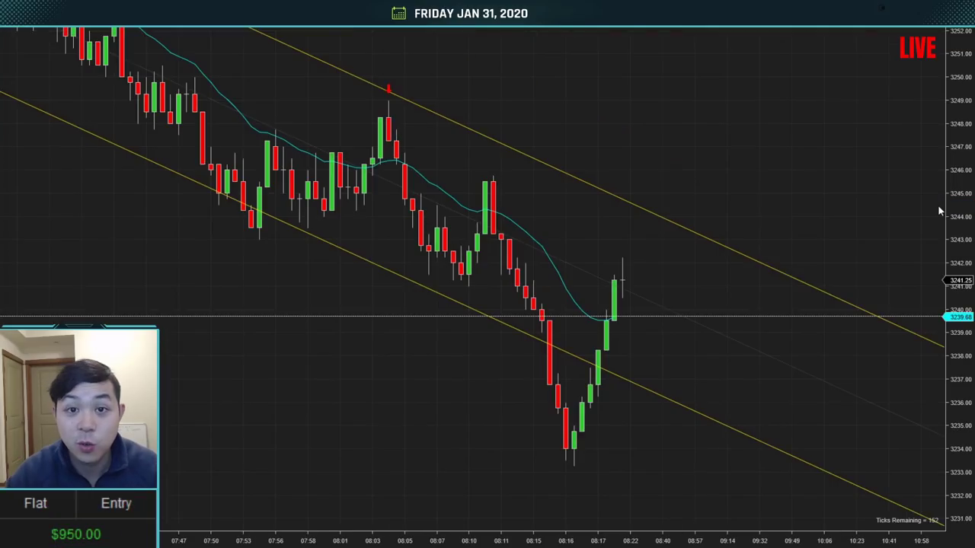
# Step: Sketch a downward arrow along the sharp drop, circle the small pullback low, and draw an upward arrow along the rebound
pyautogui.moveTo(483, 276)
pyautogui.mouseDown()
pyautogui.moveTo(531, 483)
pyautogui.moveTo(546, 468)
pyautogui.moveTo(544, 506)
pyautogui.mouseUp()
pyautogui.moveTo(493, 466); pyautogui.dragTo(527, 481)
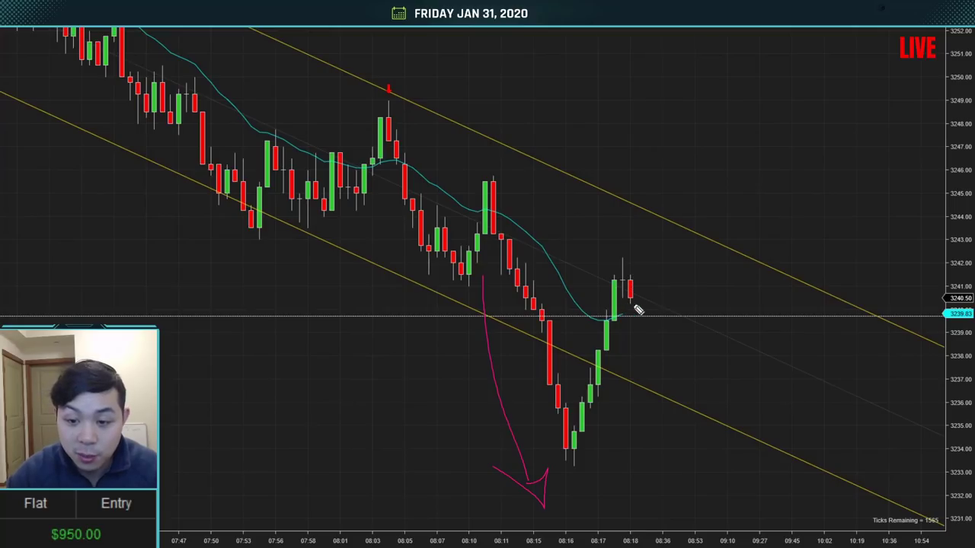
pyautogui.moveTo(643, 297); pyautogui.dragTo(642, 292)
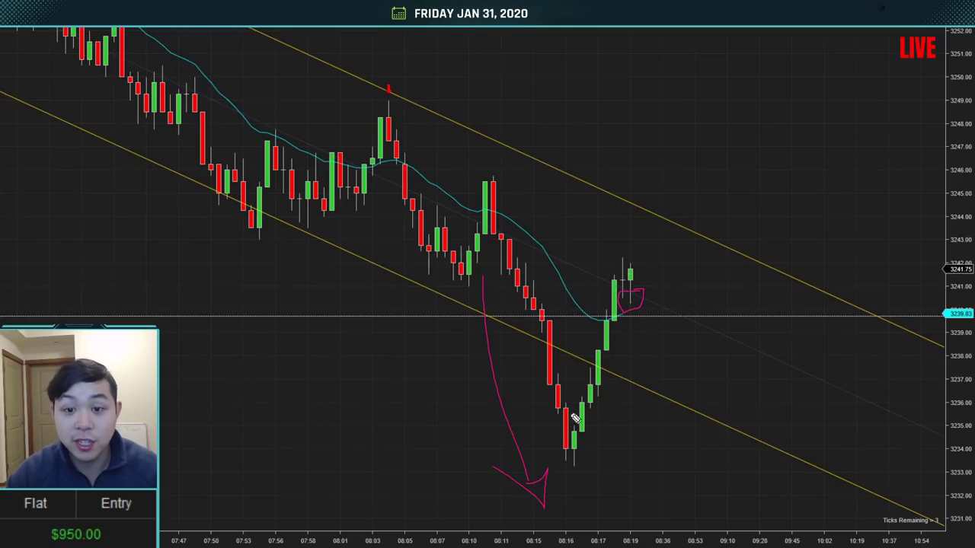
pyautogui.moveTo(592, 472)
pyautogui.mouseDown()
pyautogui.moveTo(631, 343)
pyautogui.moveTo(615, 341)
pyautogui.mouseUp()
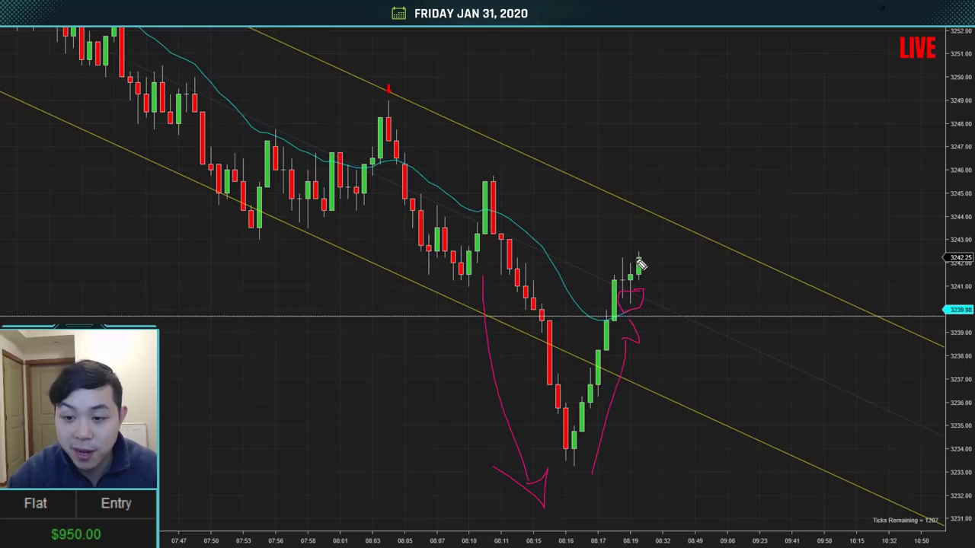
# Step: Enter a long trade at 3242.25 and move the remaining contract's sell stop up to the entry price
pyautogui.press('F1')
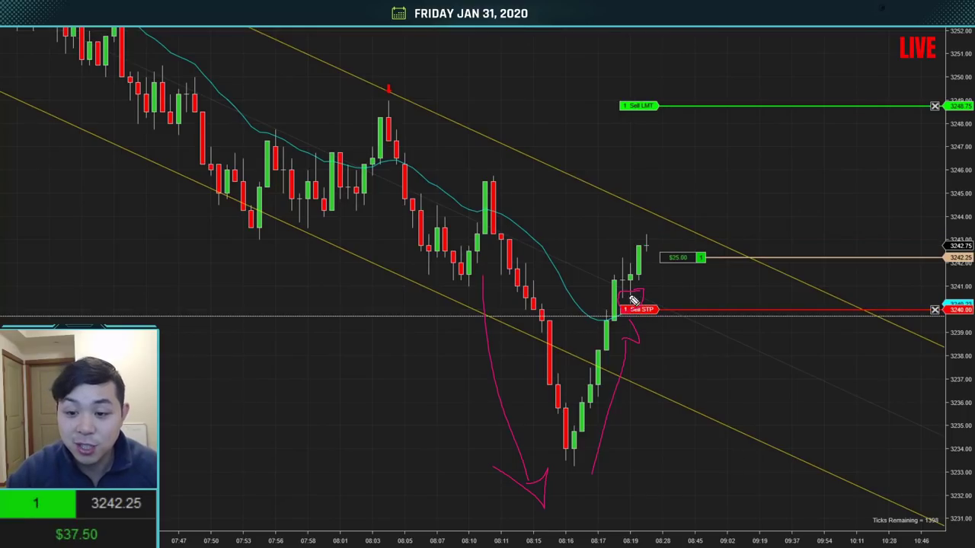
pyautogui.moveTo(632, 303); pyautogui.dragTo(636, 258)
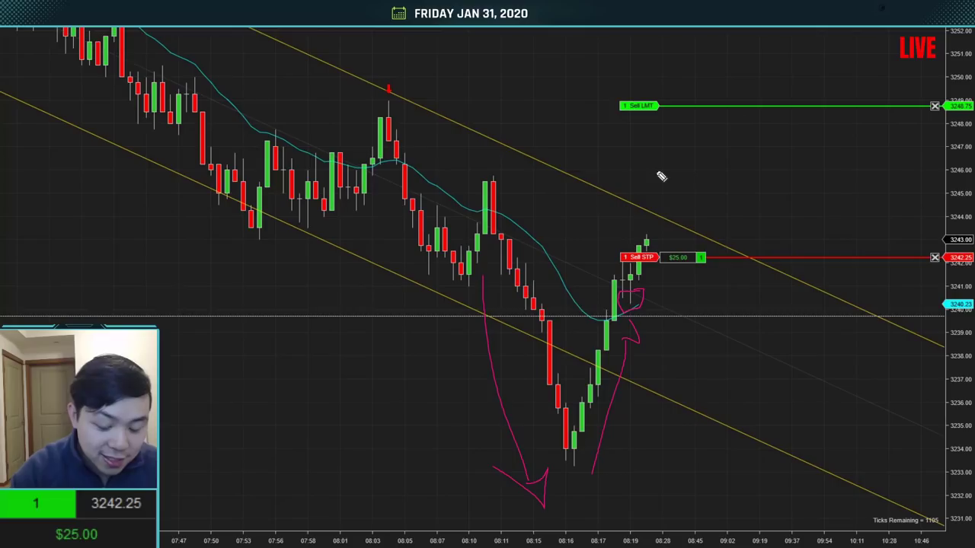
# Step: Clear the markup, place a 4-contract sell stop entry at 3240.25, and redraw arrows along the drop and the rebound
pyautogui.press('e')
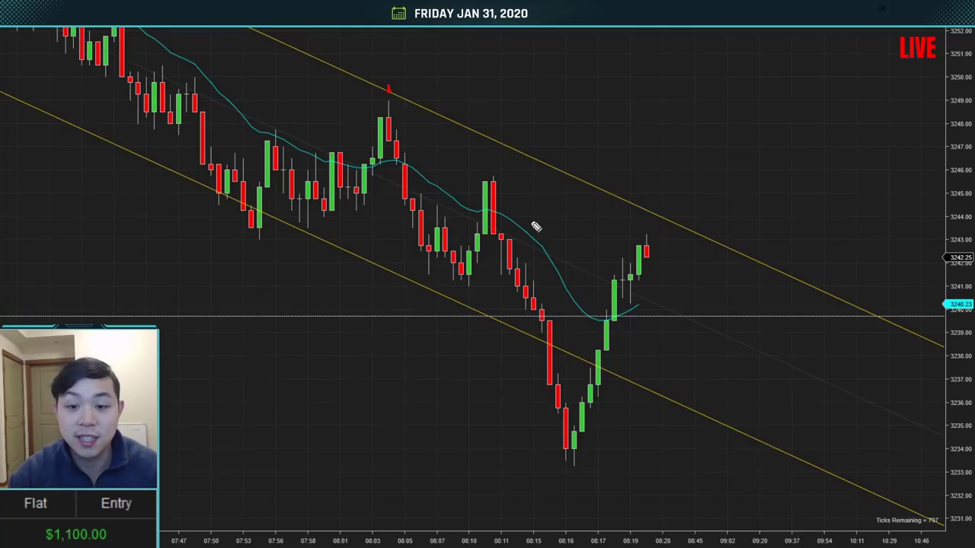
pyautogui.moveTo(496, 230)
pyautogui.mouseDown()
pyautogui.moveTo(535, 464)
pyautogui.moveTo(555, 451)
pyautogui.moveTo(532, 469)
pyautogui.mouseUp()
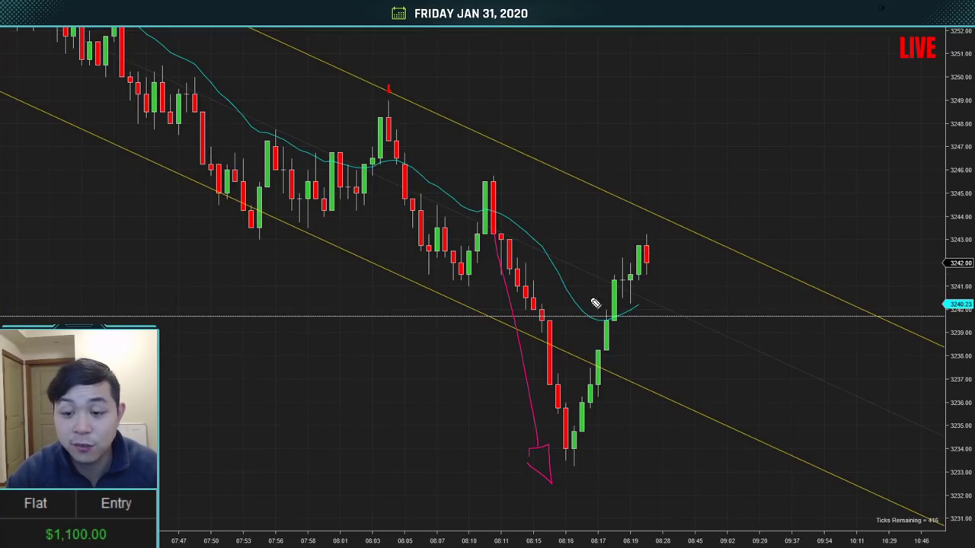
pyautogui.click(658, 305)
pyautogui.moveTo(582, 463)
pyautogui.mouseDown()
pyautogui.moveTo(637, 327)
pyautogui.moveTo(656, 342)
pyautogui.mouseUp()
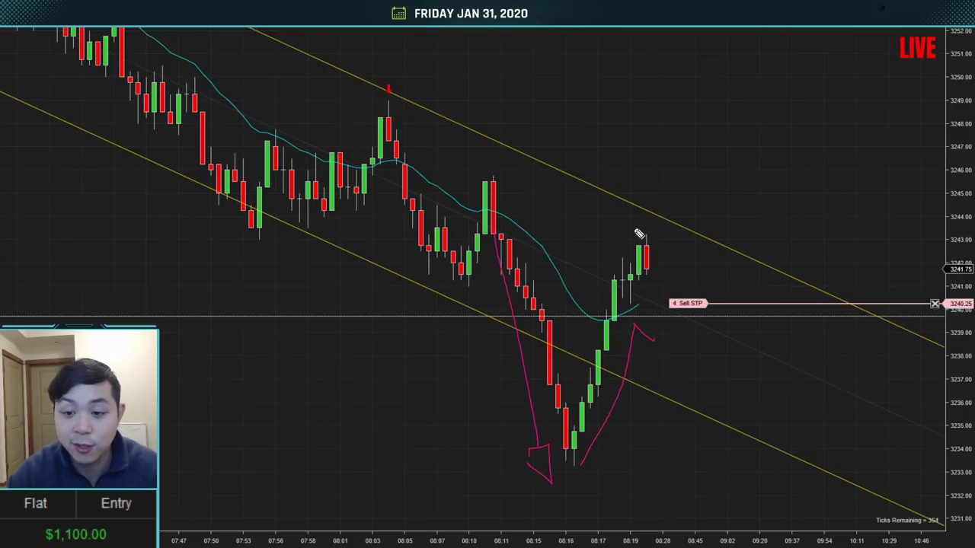
# Step: Sketch a rising and a falling zigzag arrow above the price action, clear the markup, and redraw only the rising zigzag arrow
pyautogui.moveTo(550, 116)
pyautogui.mouseDown()
pyautogui.moveTo(645, 84)
pyautogui.moveTo(629, 78)
pyautogui.mouseUp()
pyautogui.moveTo(688, 62)
pyautogui.mouseDown()
pyautogui.moveTo(780, 122)
pyautogui.moveTo(767, 125)
pyautogui.mouseUp()
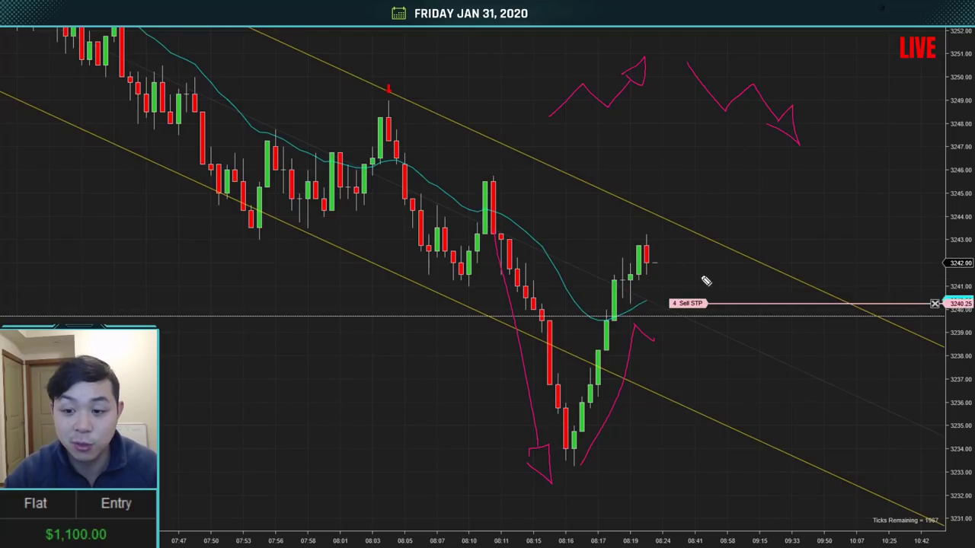
pyautogui.press('e')
pyautogui.press('Escape')
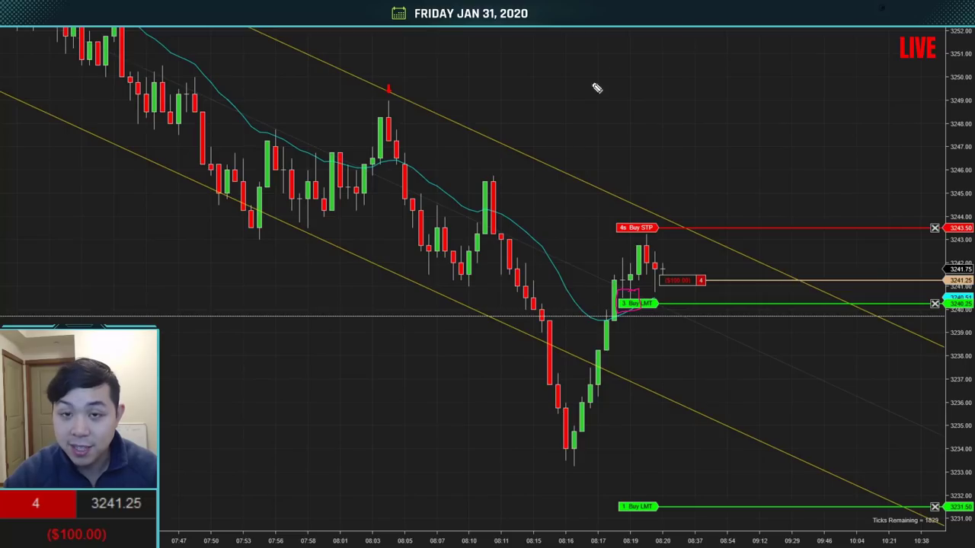
pyautogui.moveTo(518, 124)
pyautogui.mouseDown()
pyautogui.moveTo(588, 122)
pyautogui.moveTo(623, 88)
pyautogui.moveTo(614, 81)
pyautogui.mouseUp()
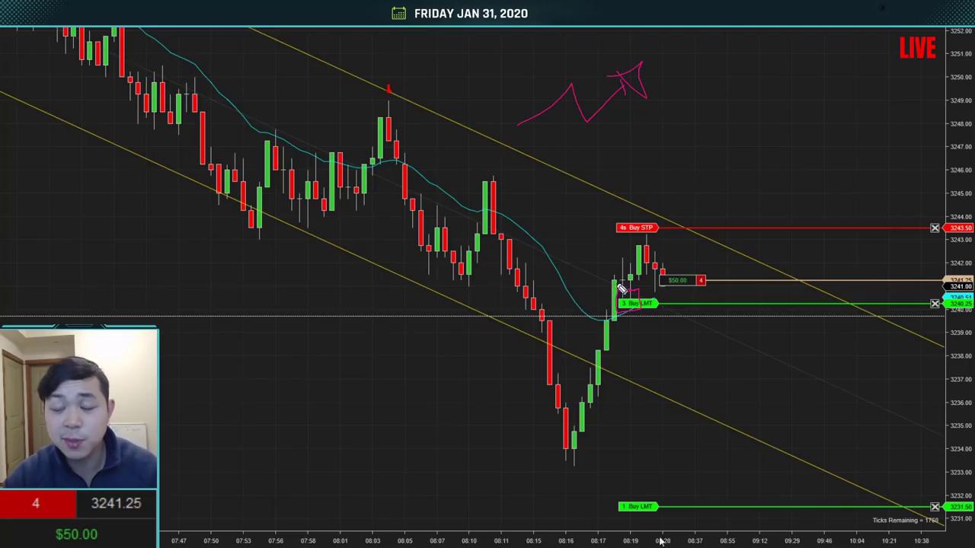
# Step: Draw a downward arrow toward the 3231.50 target and box the pullback low and the recent highs
pyautogui.moveTo(643, 434); pyautogui.dragTo(543, 432)
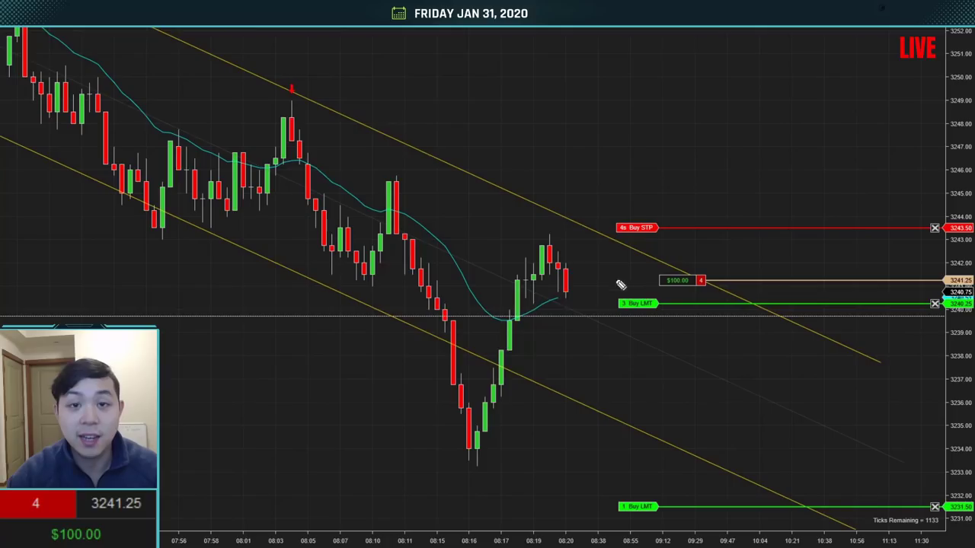
pyautogui.moveTo(573, 295)
pyautogui.mouseDown()
pyautogui.moveTo(629, 483)
pyautogui.moveTo(600, 459)
pyautogui.mouseUp()
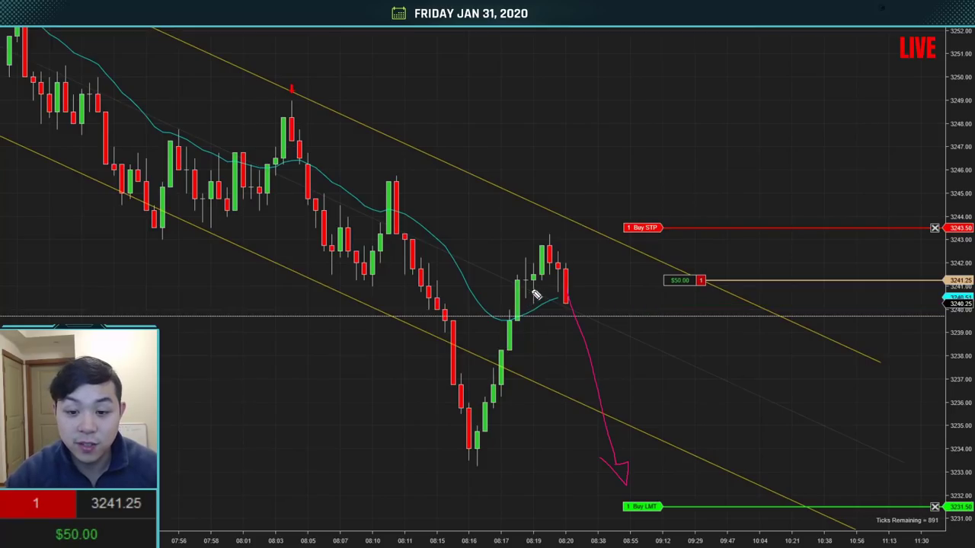
pyautogui.moveTo(535, 289)
pyautogui.mouseDown()
pyautogui.moveTo(525, 300)
pyautogui.moveTo(547, 290)
pyautogui.mouseUp()
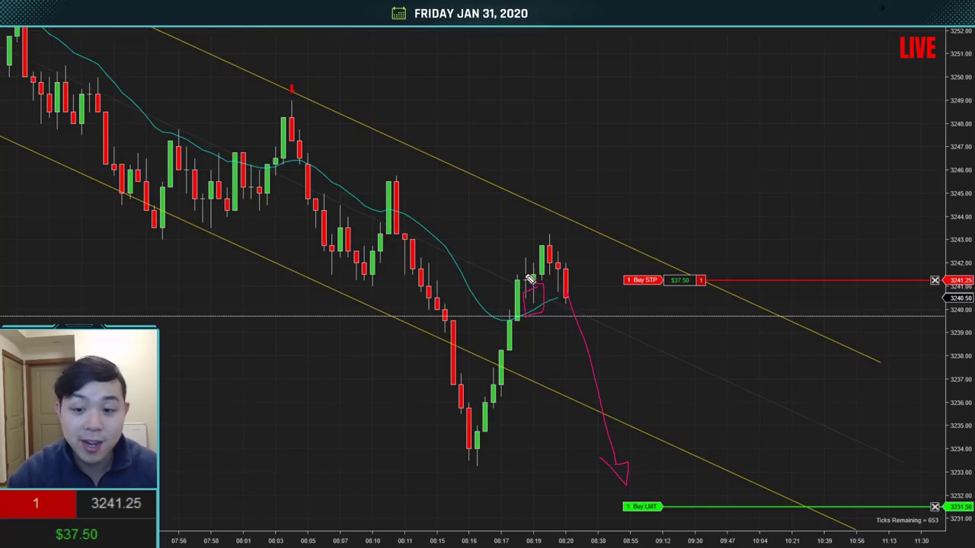
pyautogui.moveTo(537, 261)
pyautogui.mouseDown()
pyautogui.moveTo(516, 256)
pyautogui.moveTo(568, 262)
pyautogui.moveTo(546, 247)
pyautogui.mouseUp()
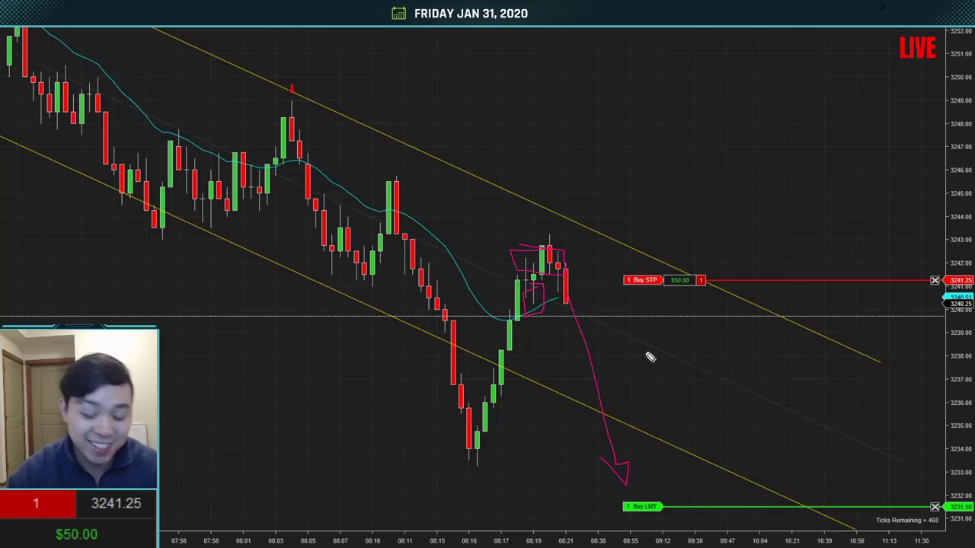
# Step: Clear the markup, write the updated win tally above the price action, and circle the $1,250.00 profit
pyautogui.press('e')
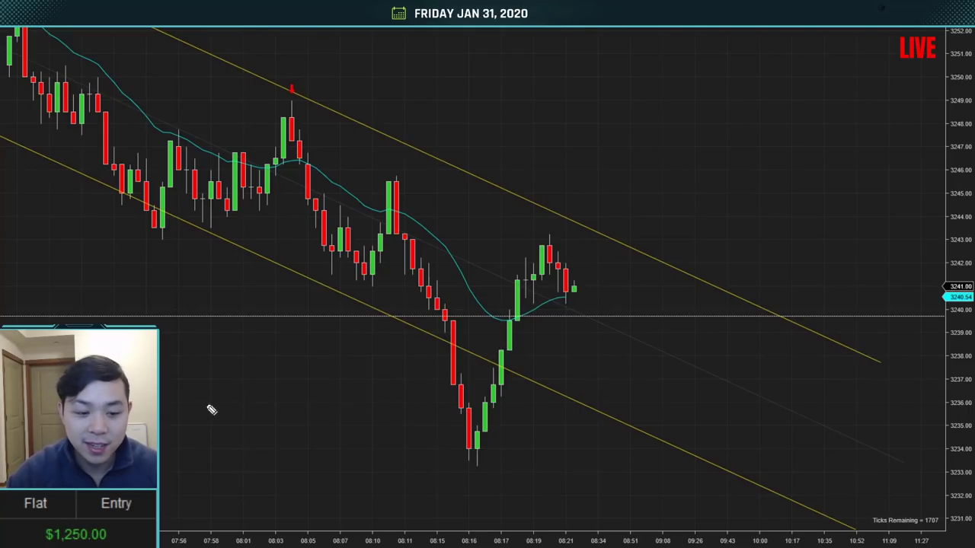
pyautogui.moveTo(513, 119)
pyautogui.mouseDown()
pyautogui.moveTo(561, 114)
pyautogui.moveTo(565, 147)
pyautogui.moveTo(609, 106)
pyautogui.mouseUp()
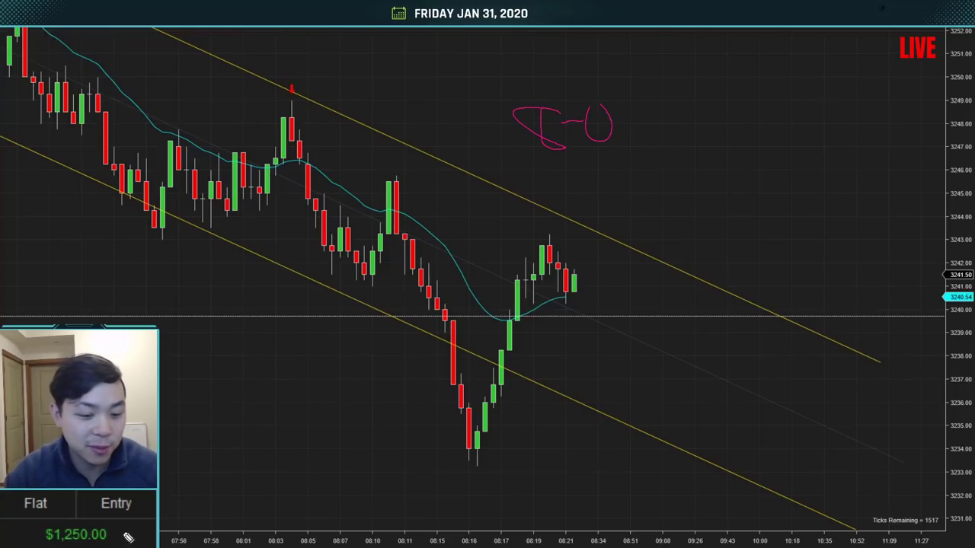
pyautogui.moveTo(128, 537)
pyautogui.mouseDown()
pyautogui.moveTo(48, 515)
pyautogui.moveTo(143, 516)
pyautogui.mouseUp()
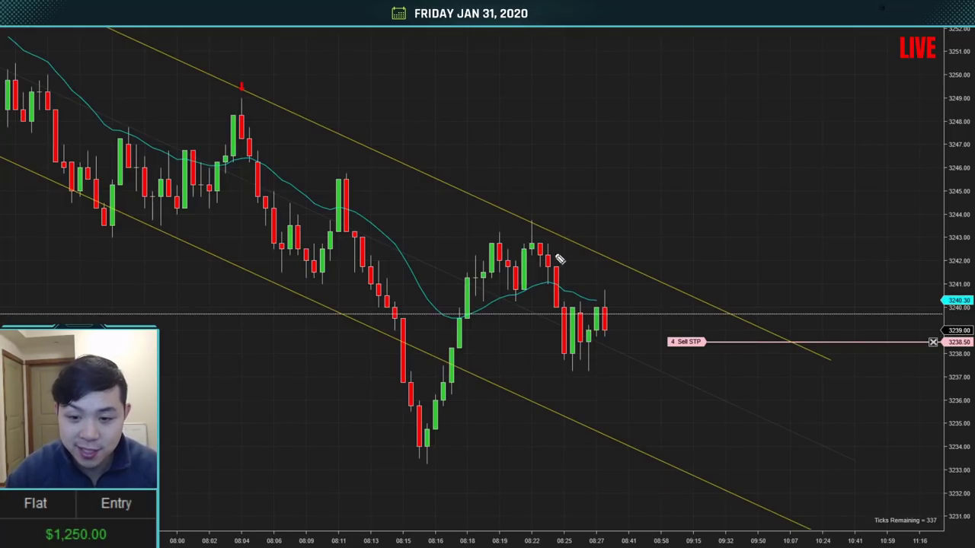
# Step: Sketch a downward arrow along the latest drop below the upper channel line
pyautogui.moveTo(539, 262); pyautogui.dragTo(558, 329)
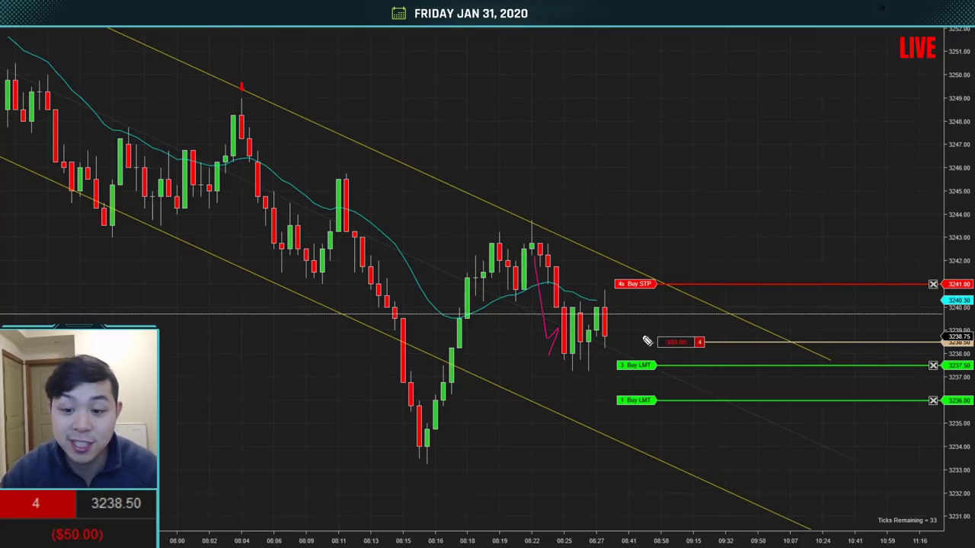
# Step: Mark the 3238.50 short entry, sketch rising and falling zigzag arrows above the price action, and clear the markup
pyautogui.moveTo(609, 342); pyautogui.dragTo(626, 341)
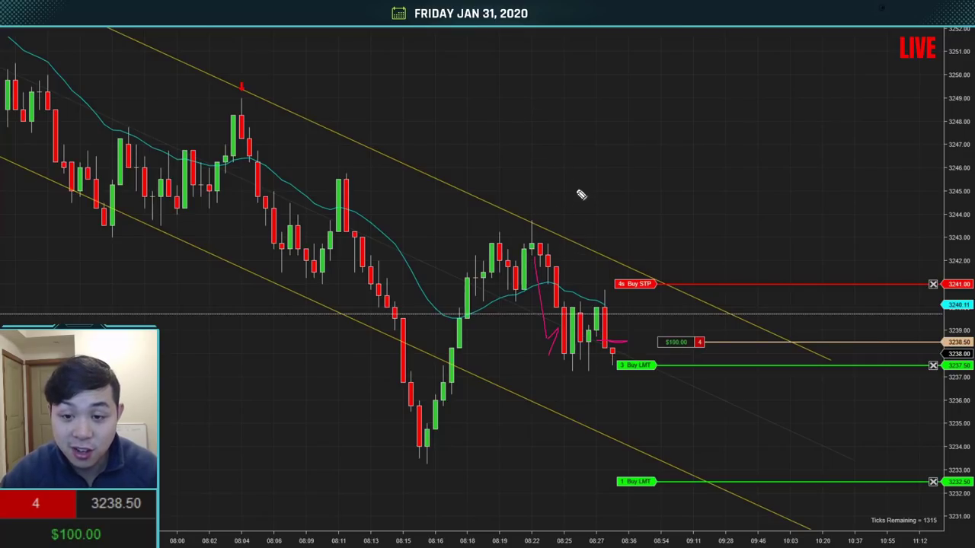
pyautogui.moveTo(469, 153)
pyautogui.mouseDown()
pyautogui.moveTo(503, 105)
pyautogui.moveTo(575, 65)
pyautogui.moveTo(700, 115)
pyautogui.moveTo(686, 122)
pyautogui.mouseUp()
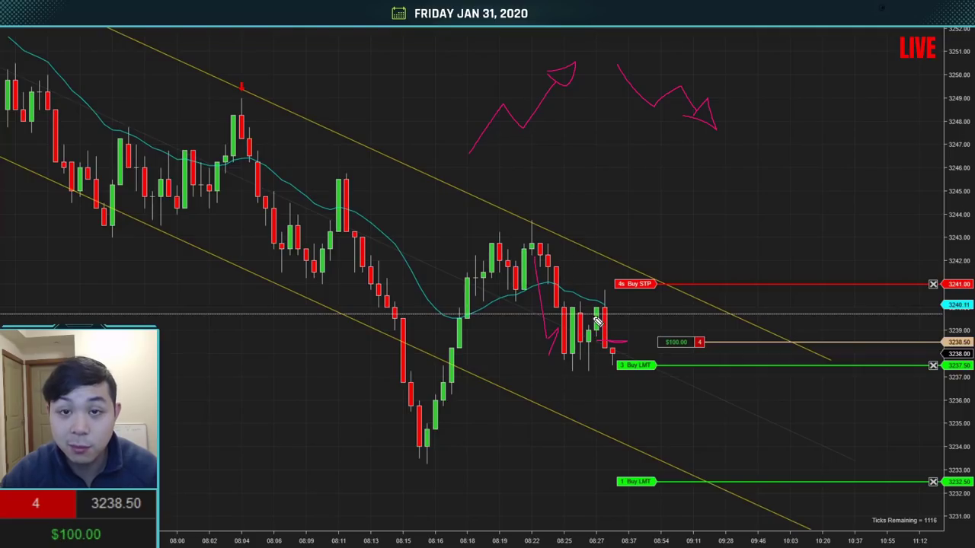
pyautogui.moveTo(587, 352)
pyautogui.mouseDown()
pyautogui.moveTo(633, 414)
pyautogui.moveTo(607, 386)
pyautogui.mouseUp()
pyautogui.press('e')
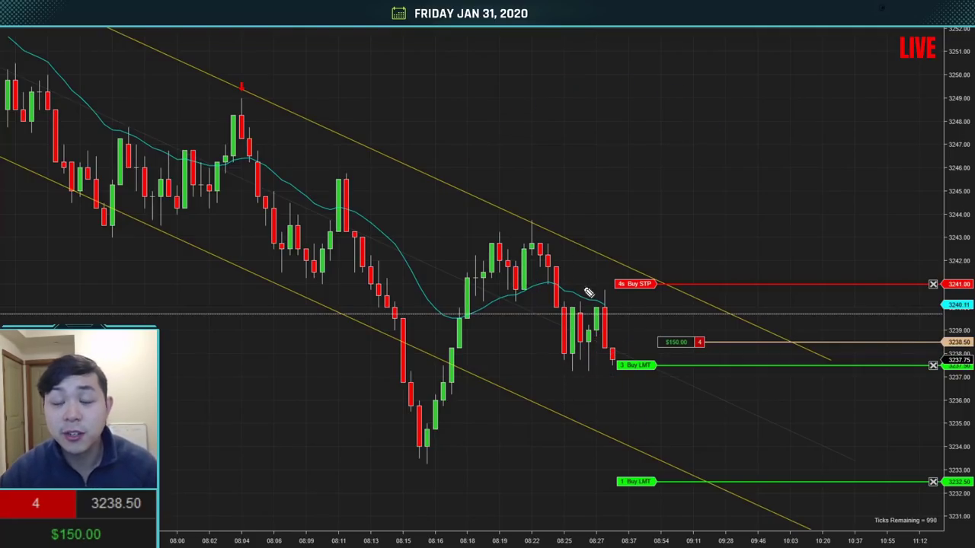
# Step: Trace the zigzag pullback from the swing high, and move the remaining contract's buy limit to 3227.75 and its buy stop to 3238.50
pyautogui.moveTo(531, 225)
pyautogui.mouseDown()
pyautogui.moveTo(558, 333)
pyautogui.moveTo(592, 337)
pyautogui.moveTo(610, 272)
pyautogui.mouseUp()
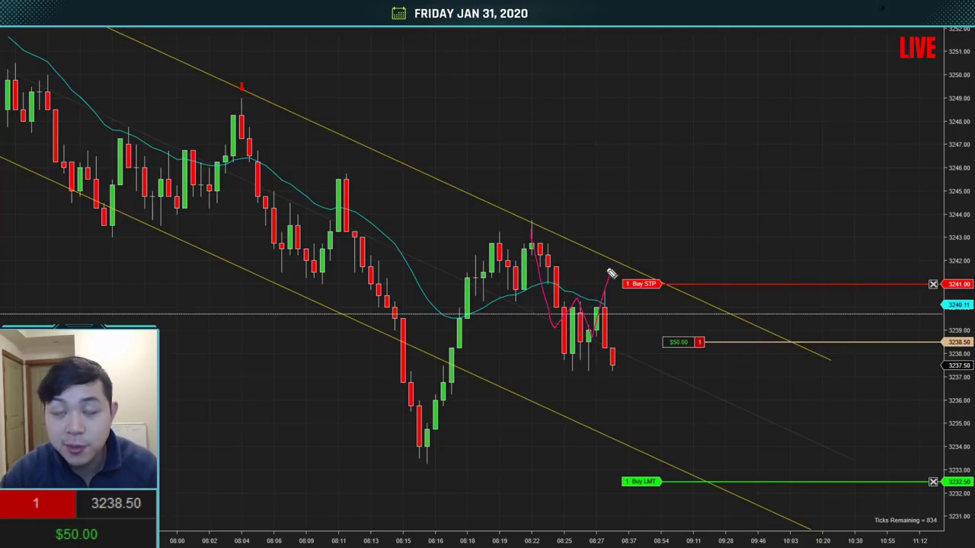
pyautogui.moveTo(723, 435)
pyautogui.mouseDown()
pyautogui.moveTo(771, 368)
pyautogui.moveTo(688, 401)
pyautogui.moveTo(648, 497)
pyautogui.mouseUp()
pyautogui.click(652, 395)
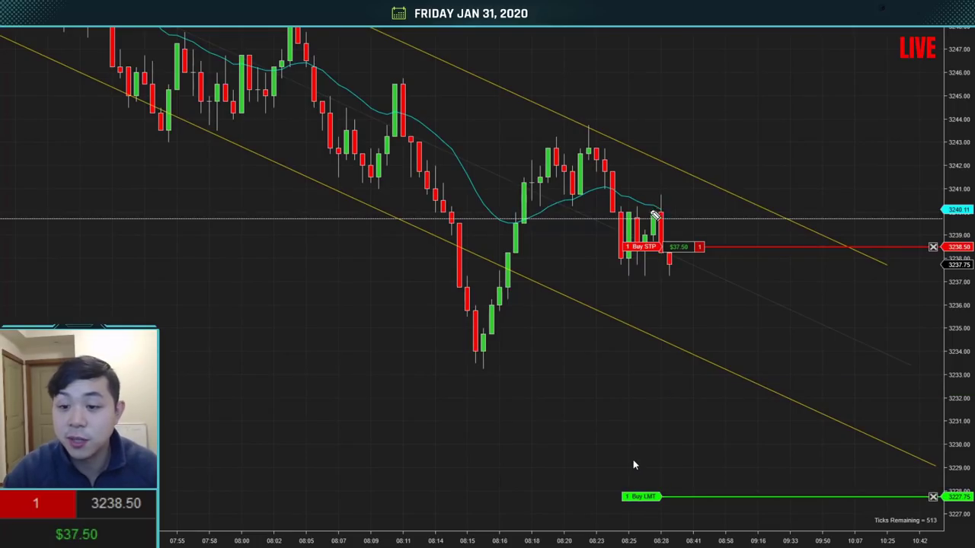
# Step: Sketch a rising zigzag arrow from the 08:15 low, lower the buy stop to 3238.25, and box the area at the lower channel line
pyautogui.moveTo(493, 371)
pyautogui.mouseDown()
pyautogui.moveTo(564, 185)
pyautogui.moveTo(569, 134)
pyautogui.moveTo(644, 242)
pyautogui.moveTo(683, 107)
pyautogui.moveTo(660, 110)
pyautogui.mouseUp()
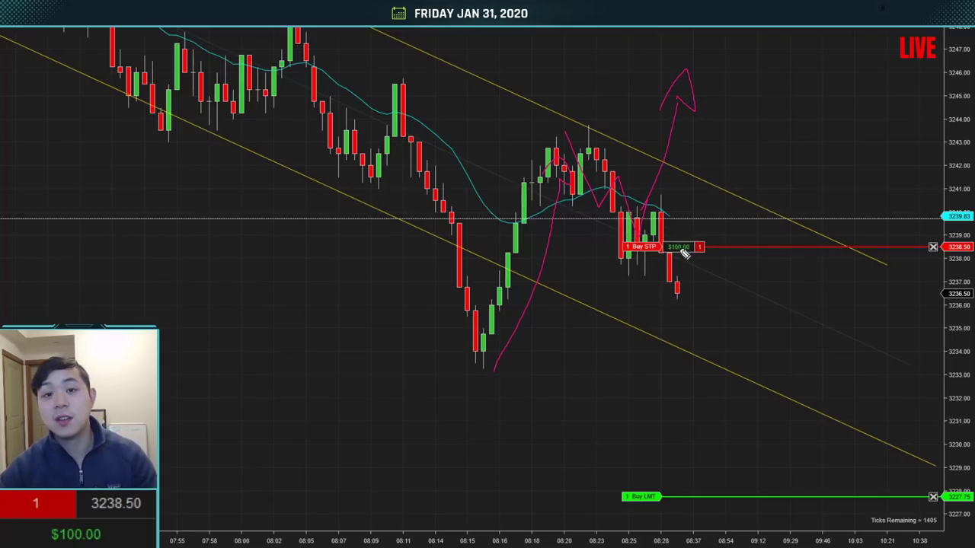
pyautogui.moveTo(686, 245); pyautogui.dragTo(690, 263)
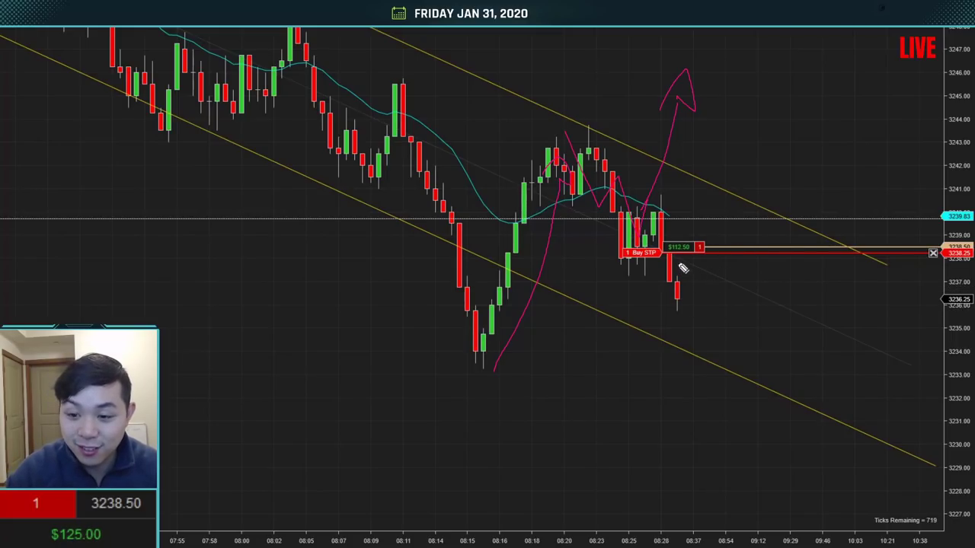
pyautogui.moveTo(705, 344)
pyautogui.mouseDown()
pyautogui.moveTo(691, 374)
pyautogui.moveTo(709, 339)
pyautogui.mouseUp()
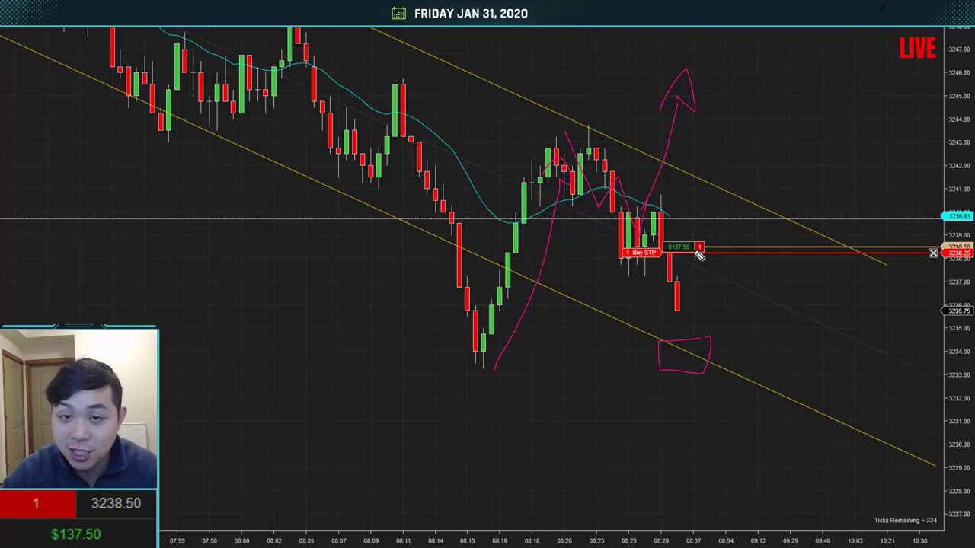
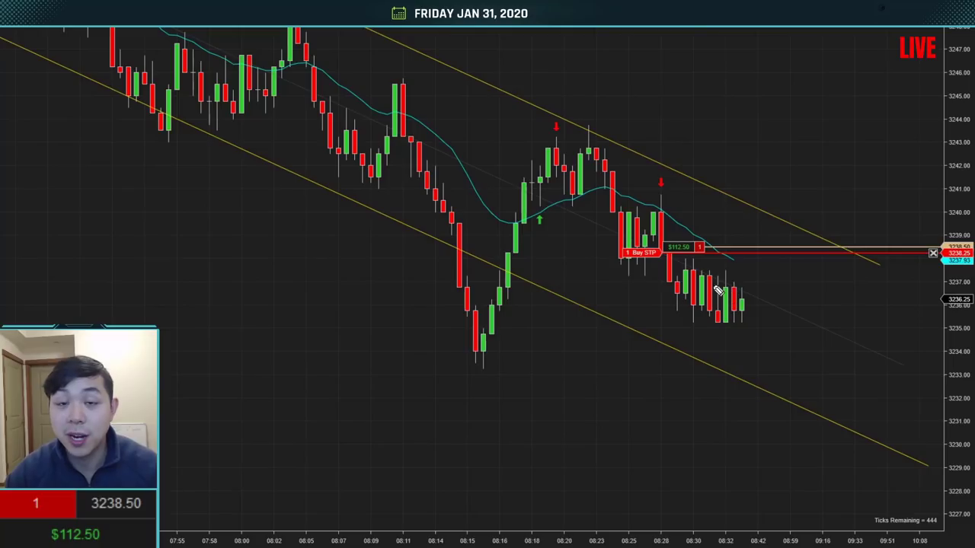
# Step: Draw a long downward arrow from the latest candles, encircle the consolidation lows near 3235, and clear the markup
pyautogui.moveTo(753, 306); pyautogui.dragTo(789, 523)
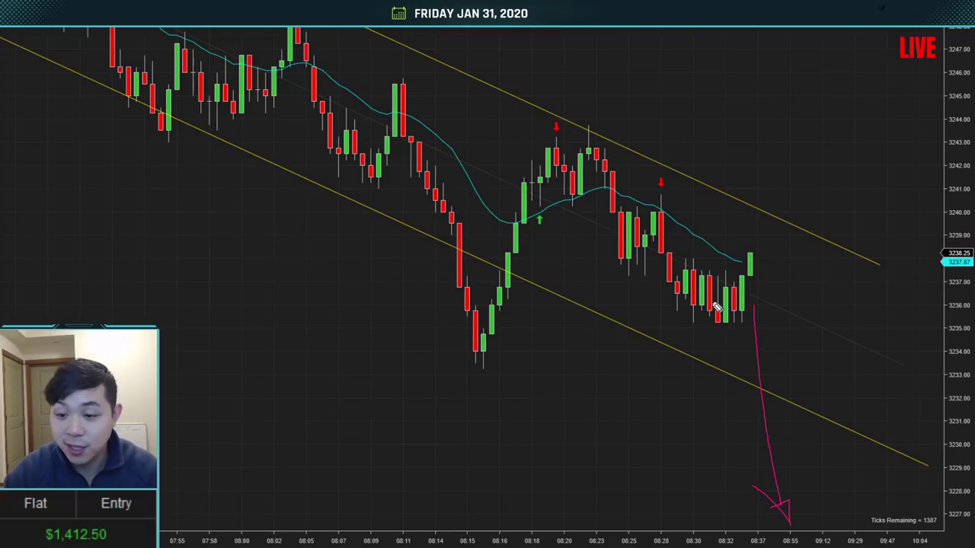
pyautogui.moveTo(753, 305)
pyautogui.mouseDown()
pyautogui.moveTo(666, 307)
pyautogui.moveTo(762, 305)
pyautogui.mouseUp()
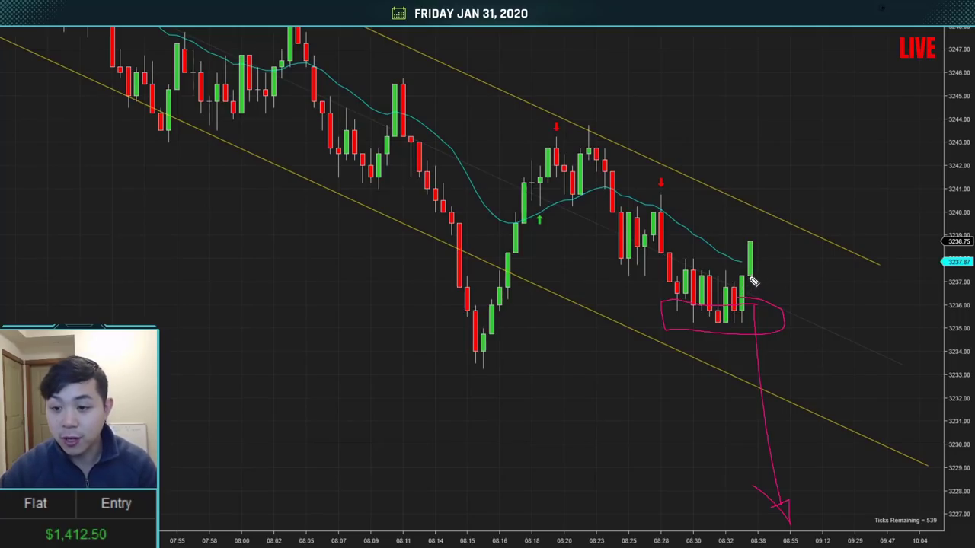
pyautogui.press('e')
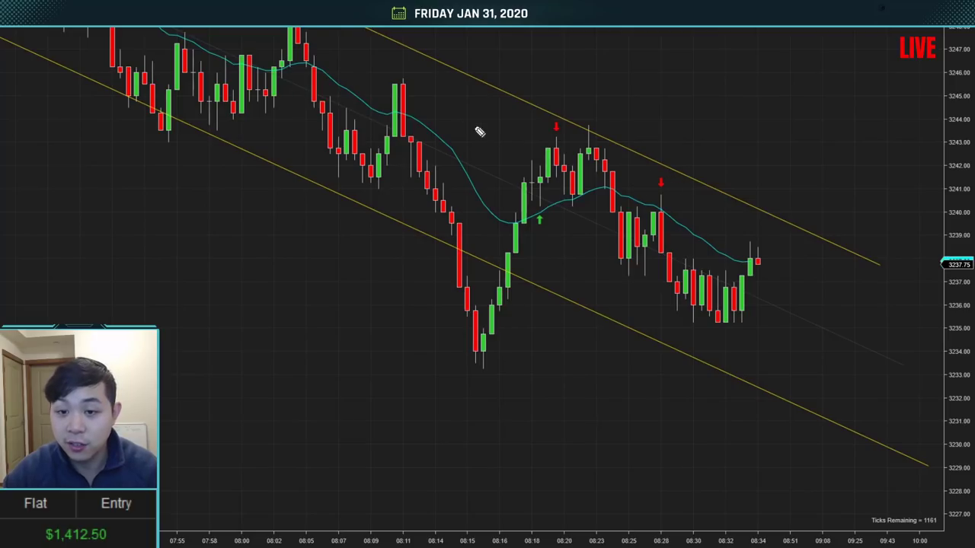
# Step: Box the pullback lows near 08:18 and 08:34, and enter long with 4 contracts at 3238.75
pyautogui.moveTo(552, 204)
pyautogui.mouseDown()
pyautogui.moveTo(535, 211)
pyautogui.moveTo(538, 196)
pyautogui.mouseUp()
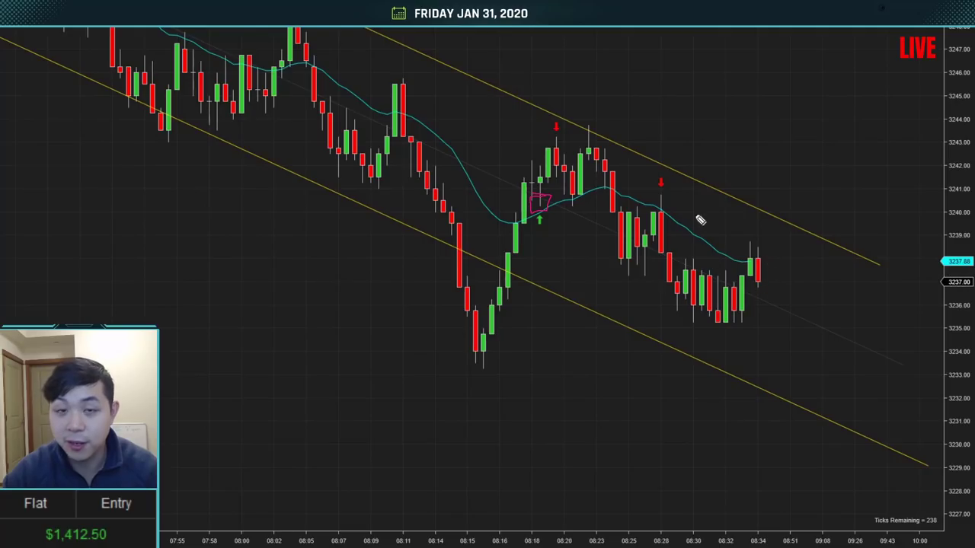
pyautogui.moveTo(751, 276)
pyautogui.mouseDown()
pyautogui.moveTo(777, 272)
pyautogui.moveTo(773, 301)
pyautogui.mouseUp()
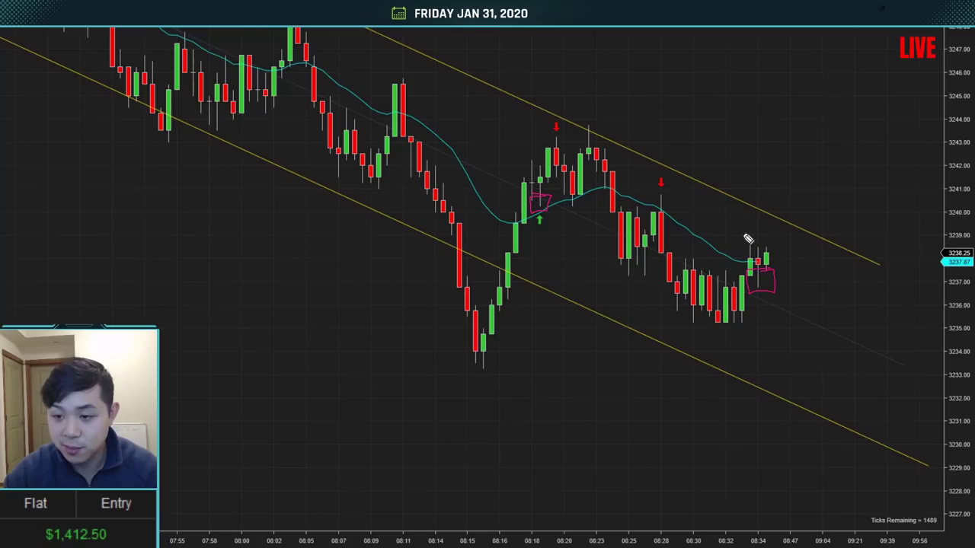
pyautogui.click(774, 243)
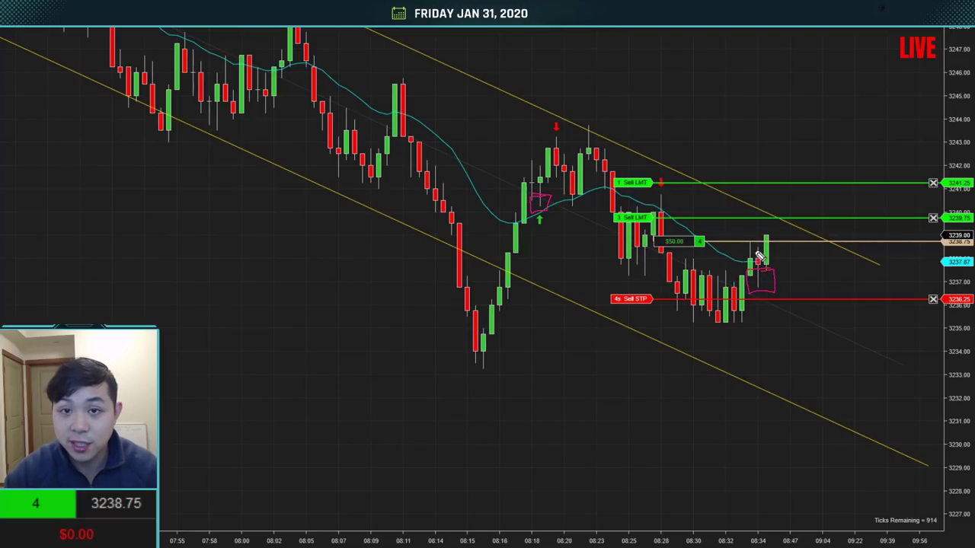
# Step: Raise the single-contract sell limit to 3245.25, add a 4-contract buy stop at 3239.25, and circle the latest pullback low
pyautogui.moveTo(725, 182); pyautogui.dragTo(725, 90)
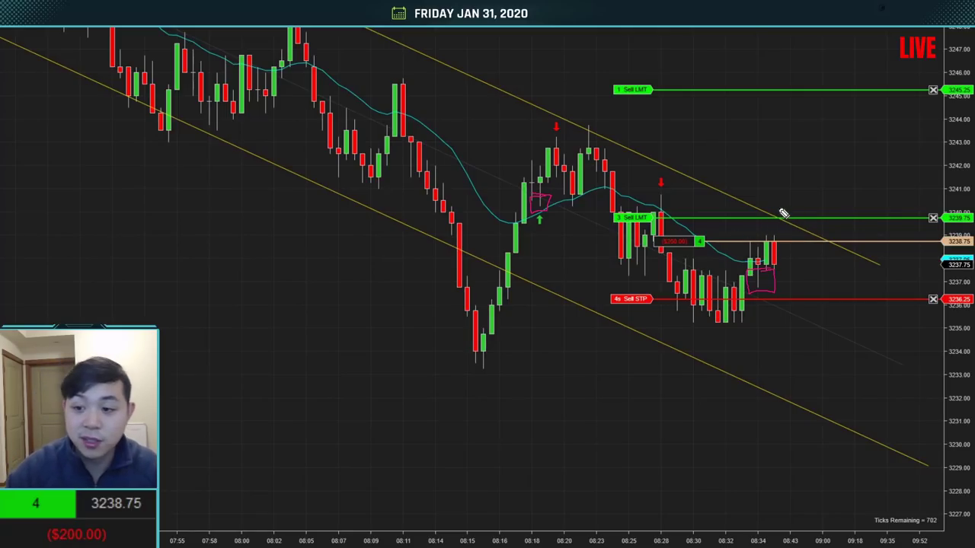
pyautogui.click(795, 230)
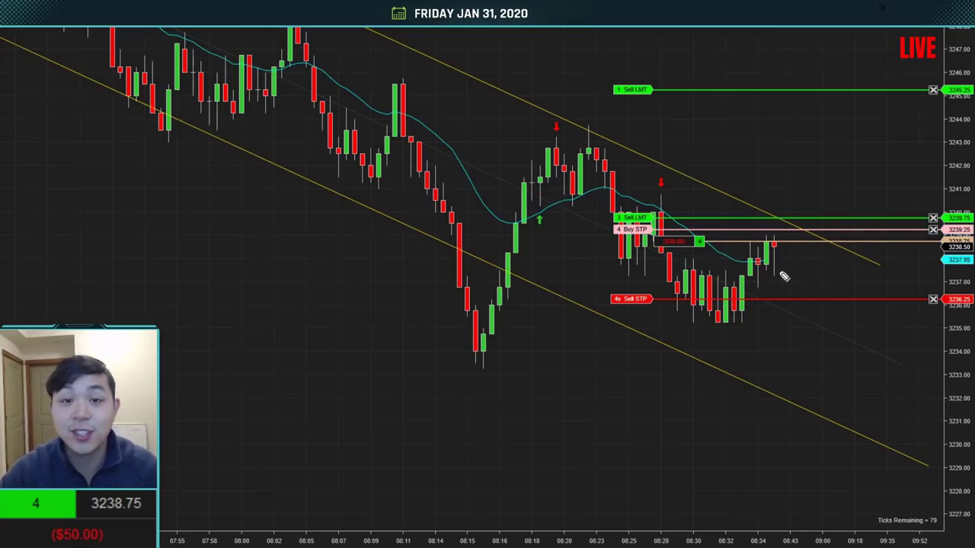
pyautogui.moveTo(788, 273)
pyautogui.mouseDown()
pyautogui.moveTo(768, 279)
pyautogui.moveTo(769, 253)
pyautogui.mouseUp()
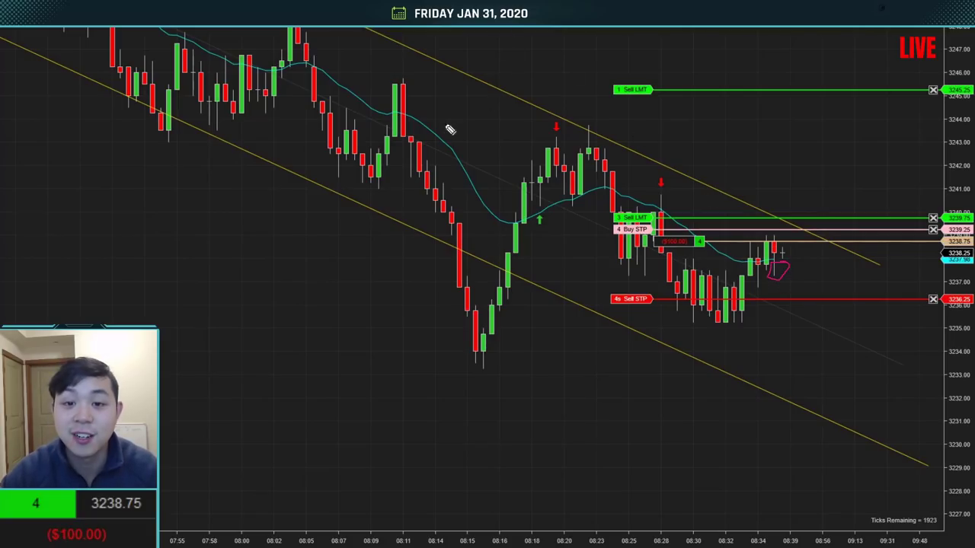
# Step: Sketch markup above the price action and below the latest candles, clear it, and draw a downward arrow toward the lower channel line
pyautogui.moveTo(456, 109)
pyautogui.mouseDown()
pyautogui.moveTo(537, 52)
pyautogui.moveTo(640, 60)
pyautogui.moveTo(667, 83)
pyautogui.mouseUp()
pyautogui.moveTo(736, 338)
pyautogui.mouseDown()
pyautogui.moveTo(823, 318)
pyautogui.moveTo(836, 349)
pyautogui.mouseUp()
pyautogui.press('Escape')
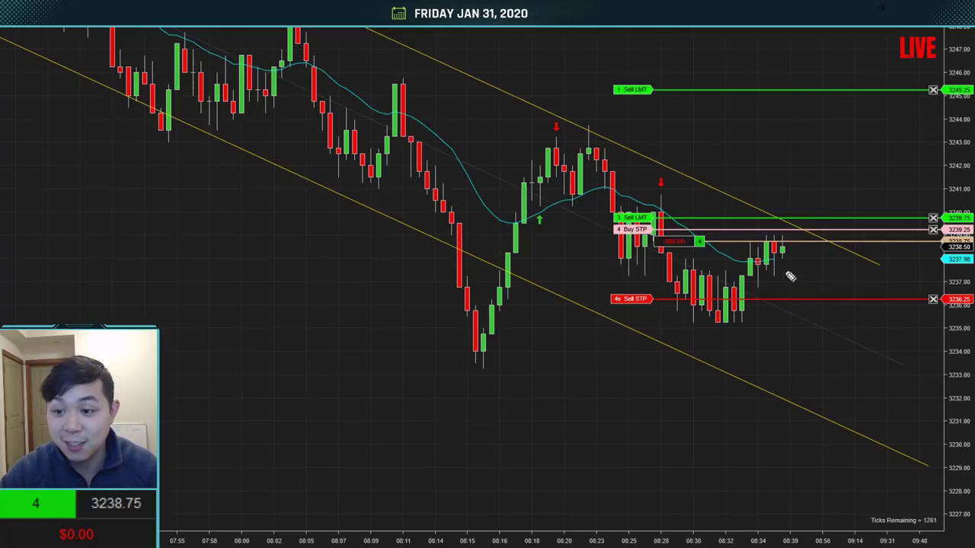
pyautogui.moveTo(773, 268); pyautogui.dragTo(866, 425)
pyautogui.moveTo(865, 445); pyautogui.dragTo(885, 415)
pyautogui.moveTo(887, 464); pyautogui.dragTo(834, 438)
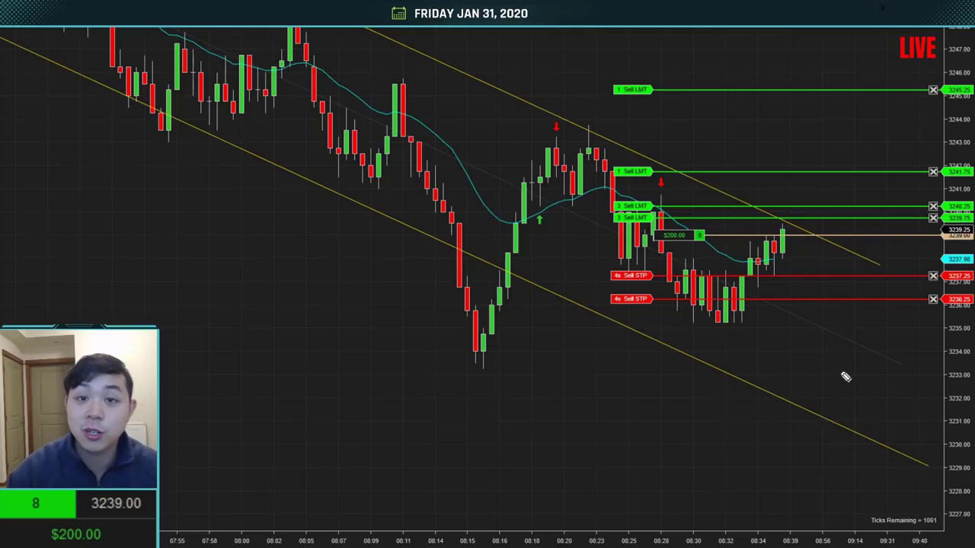
# Step: Set the 4-contract sell stop to 3237.00 and the added single-contract sell limit to 3245.25, and circle the two recent pullback lows
pyautogui.moveTo(785, 275); pyautogui.dragTo(784, 282)
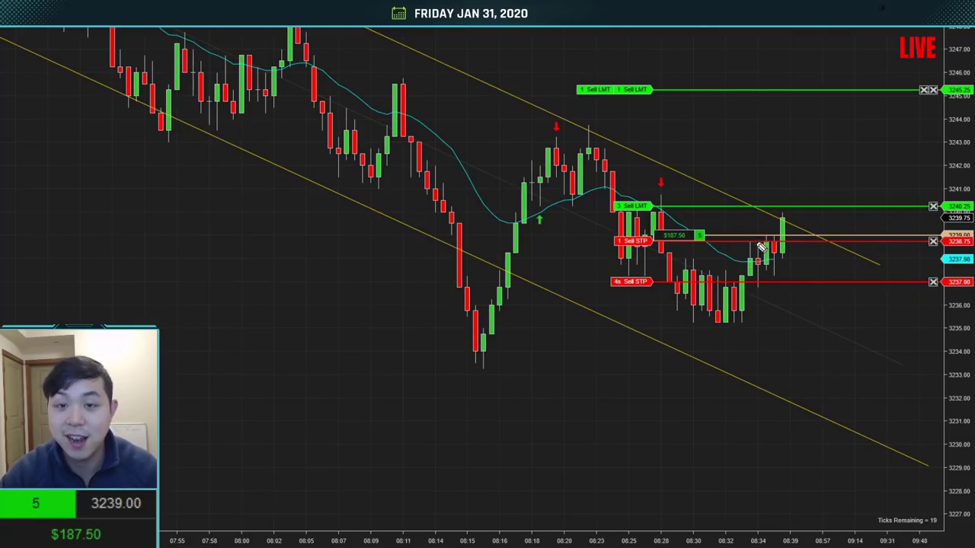
pyautogui.click(761, 284)
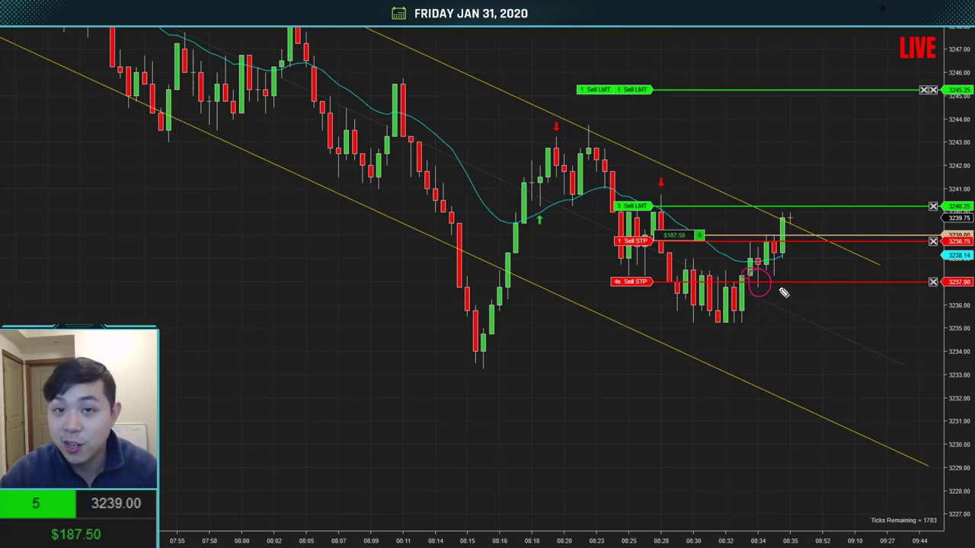
pyautogui.click(774, 269)
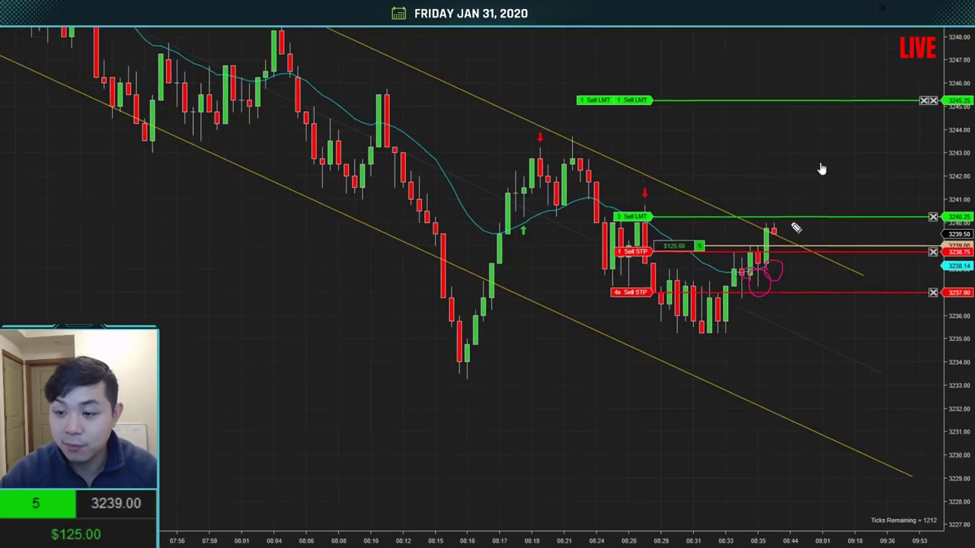
# Step: Raise the last contract's sell limit to 3251.00, sketch a steep downward arrow from the latest candle, and clear the markup
pyautogui.moveTo(820, 168); pyautogui.dragTo(576, 249)
pyautogui.moveTo(632, 187); pyautogui.dragTo(636, 49)
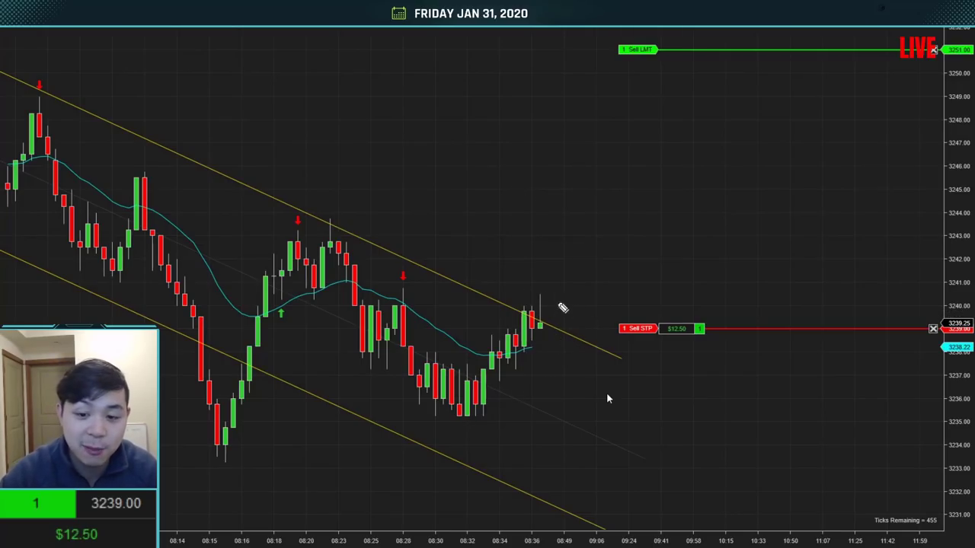
pyautogui.moveTo(544, 328)
pyautogui.mouseDown()
pyautogui.moveTo(651, 523)
pyautogui.moveTo(609, 499)
pyautogui.mouseUp()
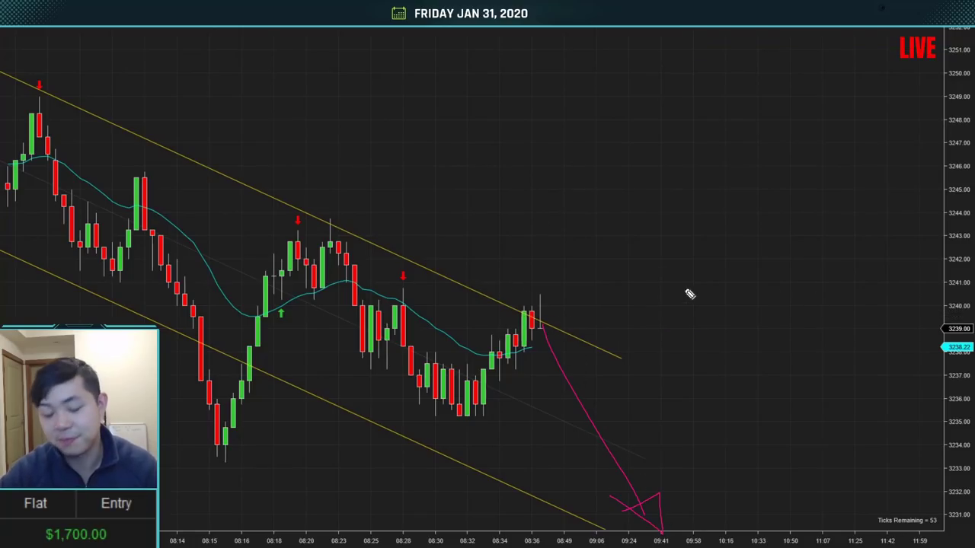
pyautogui.press('e')
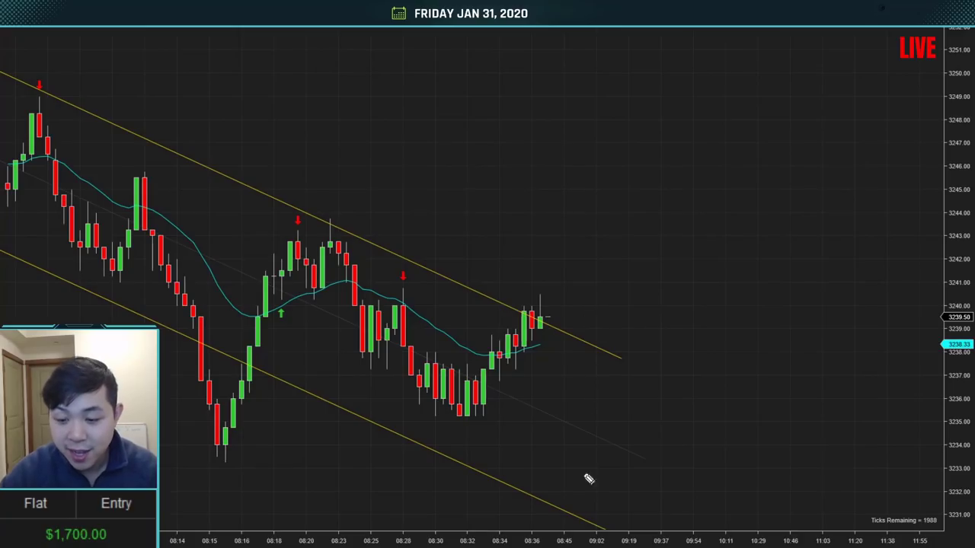
# Step: Write 8:36am beside the latest candles and box the $1,700.00 profit
pyautogui.moveTo(686, 196)
pyautogui.mouseDown()
pyautogui.moveTo(708, 191)
pyautogui.moveTo(737, 207)
pyautogui.moveTo(800, 210)
pyautogui.moveTo(828, 227)
pyautogui.mouseUp()
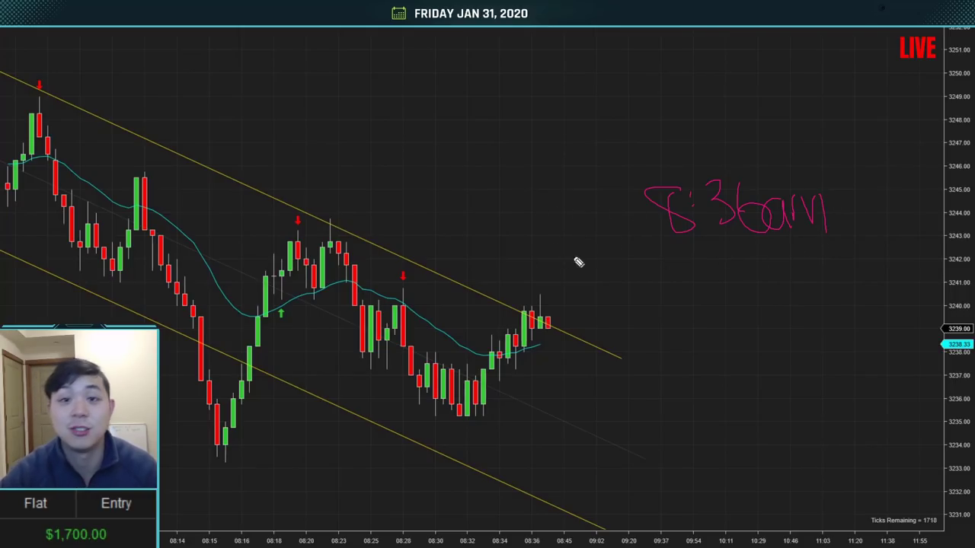
pyautogui.moveTo(113, 521)
pyautogui.mouseDown()
pyautogui.moveTo(42, 521)
pyautogui.moveTo(132, 535)
pyautogui.moveTo(134, 521)
pyautogui.mouseUp()
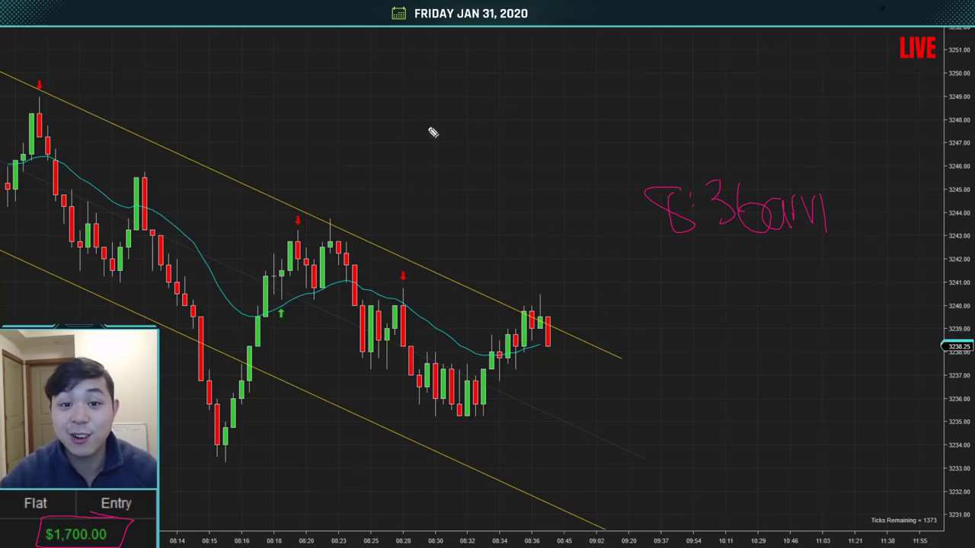
# Step: Write the 3-0 win tally with a second tally beneath it, underline the 8:36am note, and circle the lower tally
pyautogui.moveTo(412, 130)
pyautogui.mouseDown()
pyautogui.moveTo(431, 134)
pyautogui.moveTo(418, 173)
pyautogui.moveTo(468, 151)
pyautogui.mouseUp()
pyautogui.moveTo(494, 138); pyautogui.dragTo(491, 162)
pyautogui.moveTo(475, 122)
pyautogui.mouseDown()
pyautogui.moveTo(502, 175)
pyautogui.moveTo(468, 202)
pyautogui.moveTo(465, 221)
pyautogui.mouseUp()
pyautogui.moveTo(493, 174)
pyautogui.mouseDown()
pyautogui.moveTo(496, 189)
pyautogui.moveTo(470, 195)
pyautogui.mouseUp()
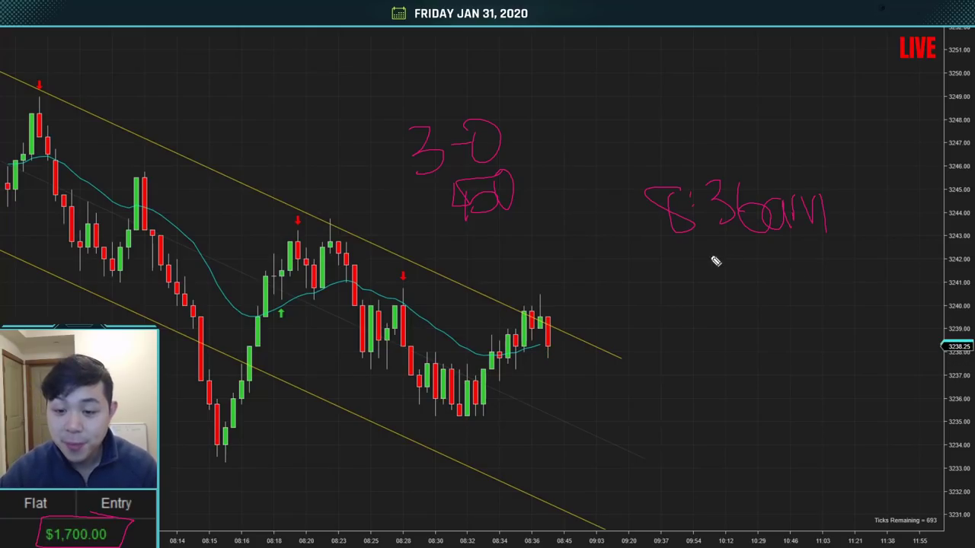
pyautogui.moveTo(651, 245); pyautogui.dragTo(835, 241)
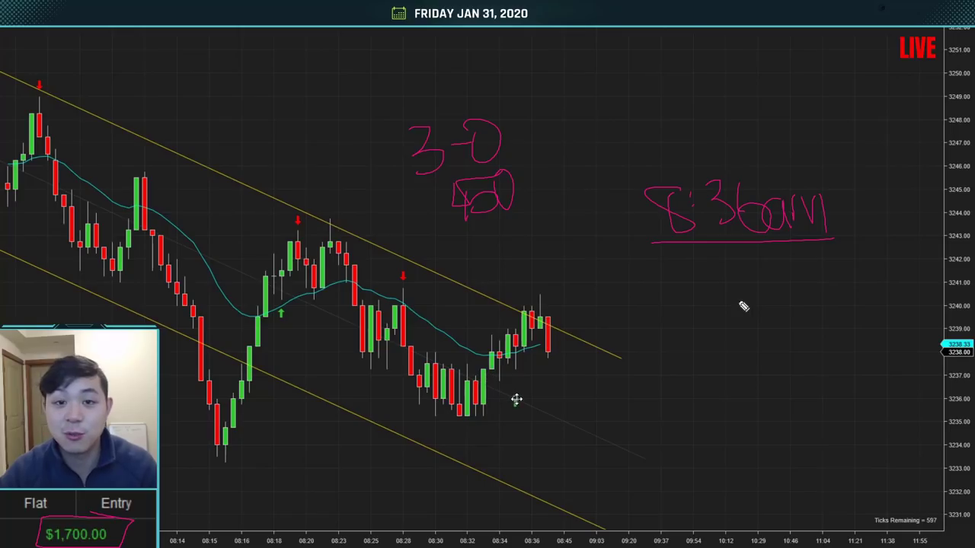
pyautogui.moveTo(512, 171)
pyautogui.mouseDown()
pyautogui.moveTo(505, 185)
pyautogui.moveTo(544, 206)
pyautogui.mouseUp()
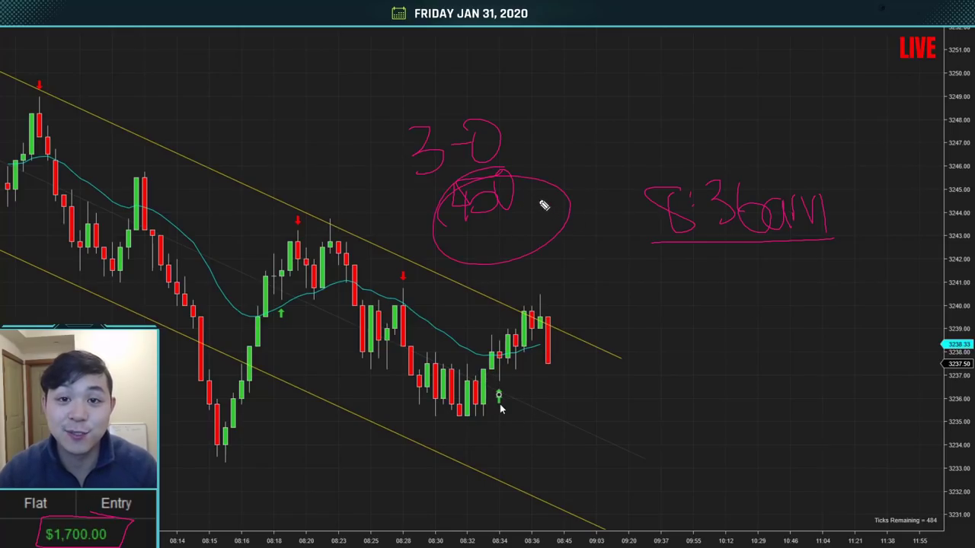